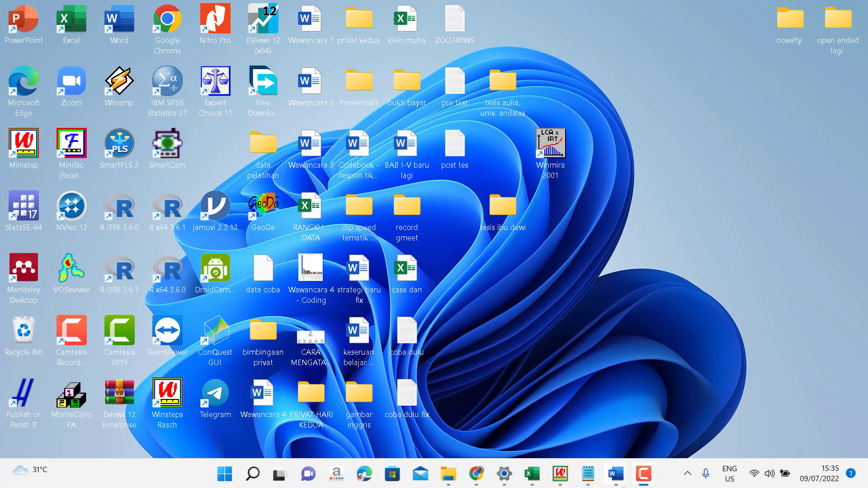
- Switch to the Word thesis on the Jaring Pengaman Sosial program and look through it up to the discussion in section 4.7
mouse_move(616, 477)
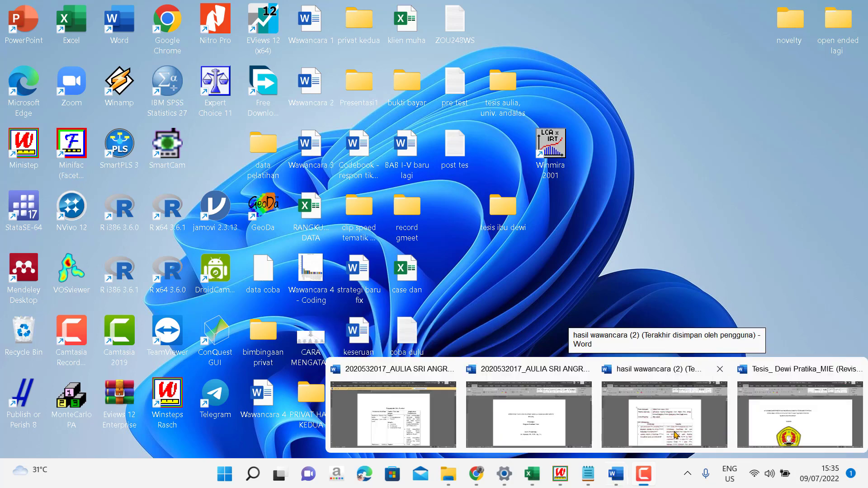
left_click(773, 421)
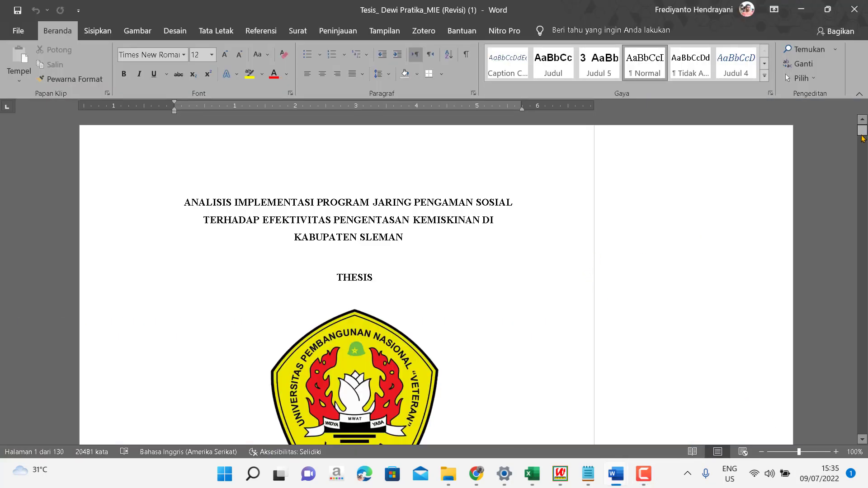
left_click_drag(862, 138, 862, 136)
left_click_drag(863, 131, 860, 255)
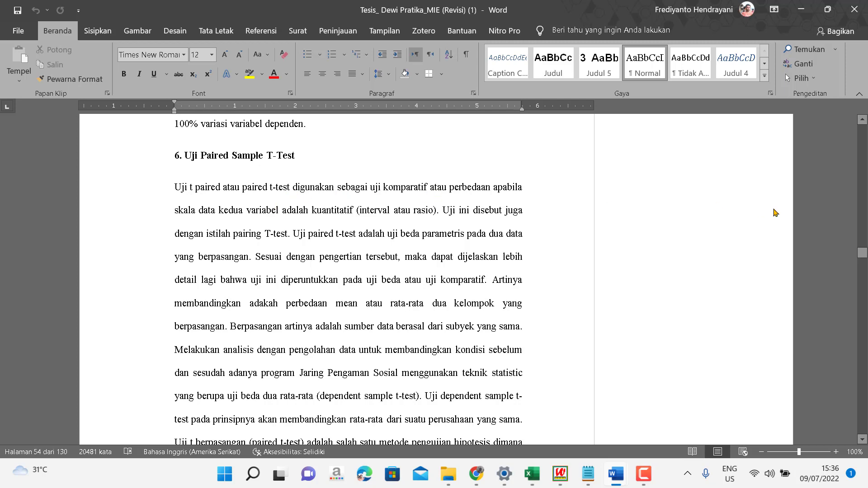
left_click_drag(863, 259, 864, 283)
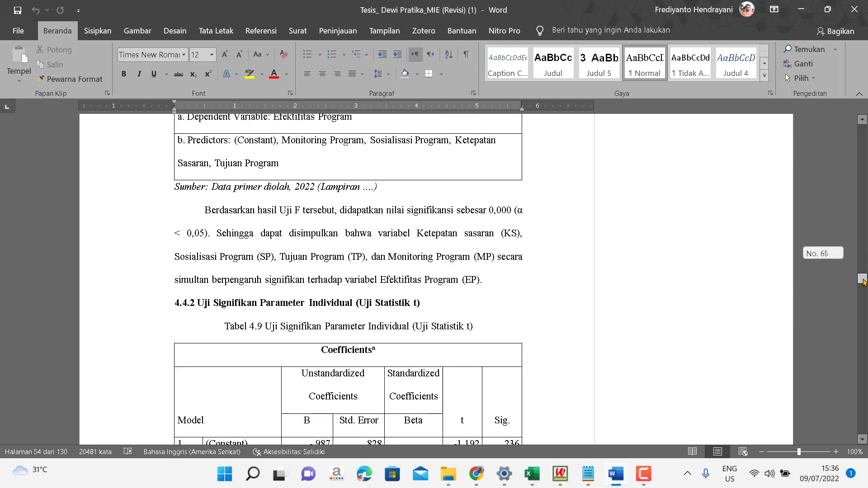
left_click_drag(863, 283, 863, 297)
left_click_drag(863, 297, 859, 329)
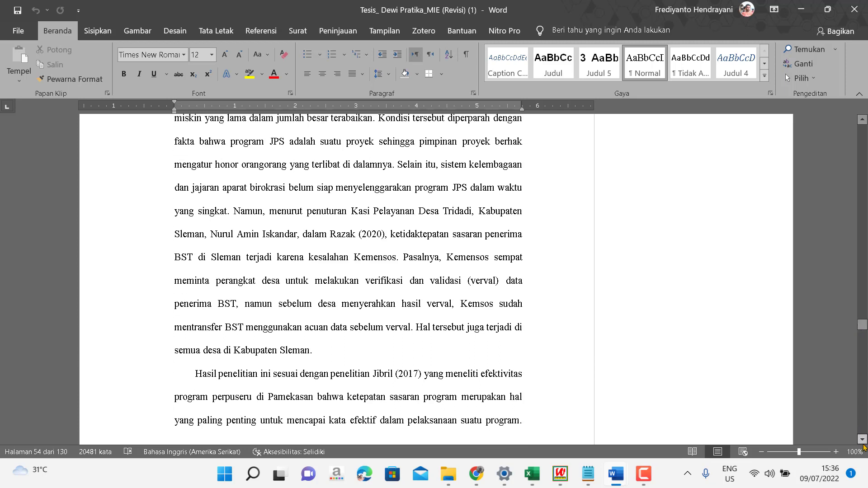
- Read the thesis discussion from the end of section 4.7.1 into section 4.7.2 on the influence of program socialisation
scroll(863, 445, "down", 3)
scroll(862, 446, "down", 5)
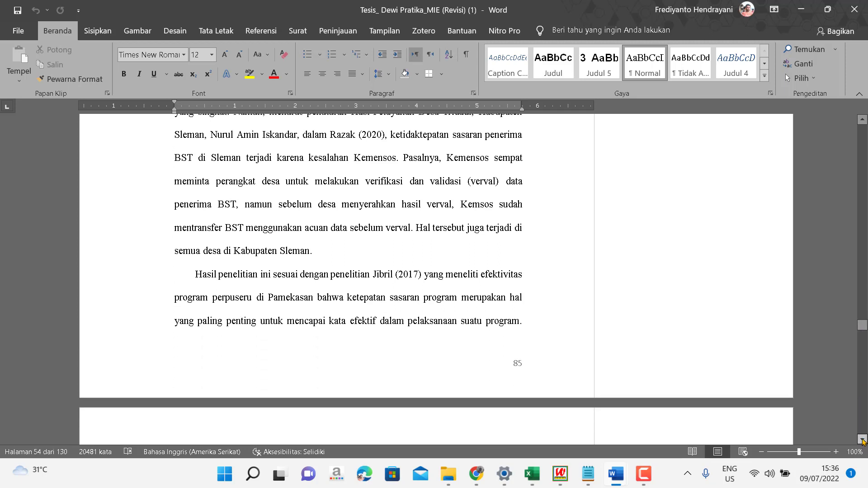
scroll(863, 441, "down", 12)
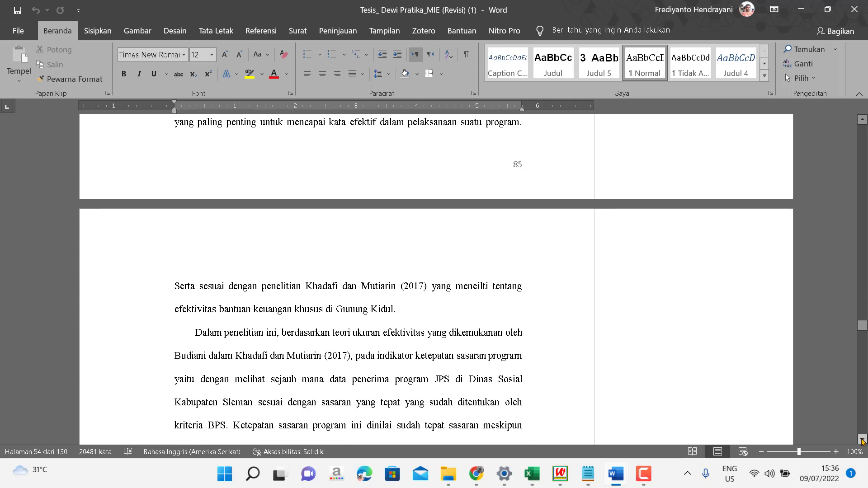
scroll(862, 441, "down", 14)
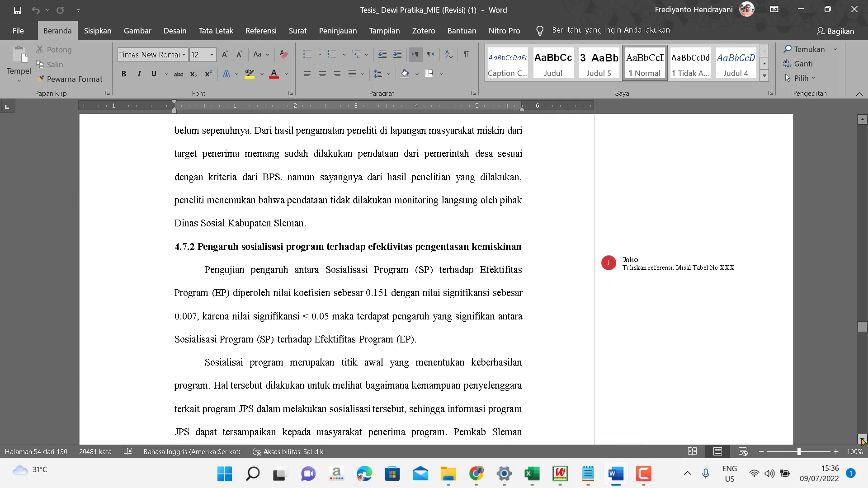
scroll(862, 441, "down", 4)
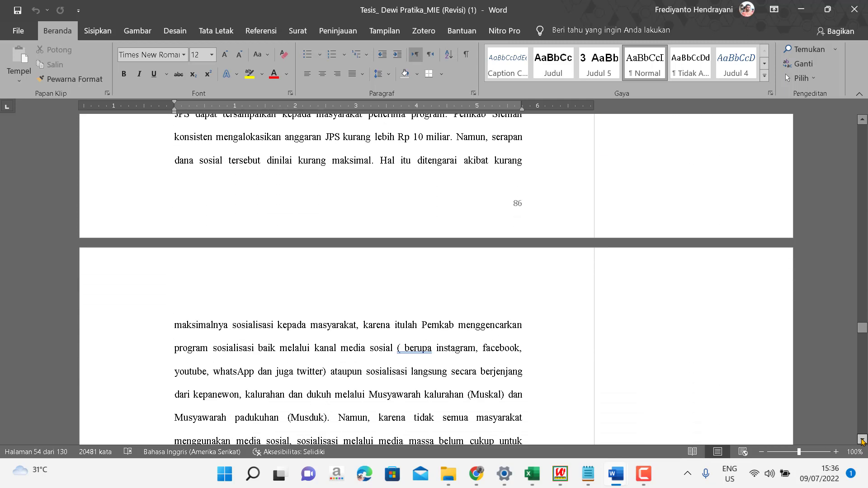
left_click(862, 340)
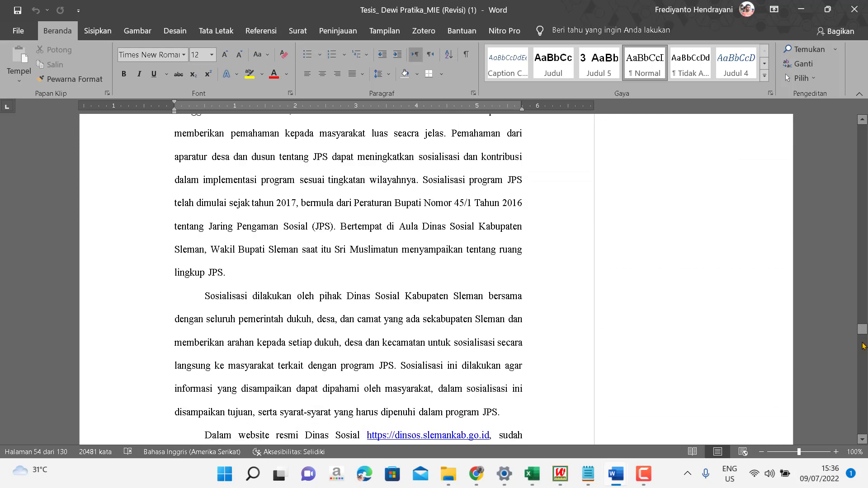
- Go back to section 4.6, Uji Paired Sampel T-Test, and examine its hypotheses
left_click_drag(863, 329, 862, 315)
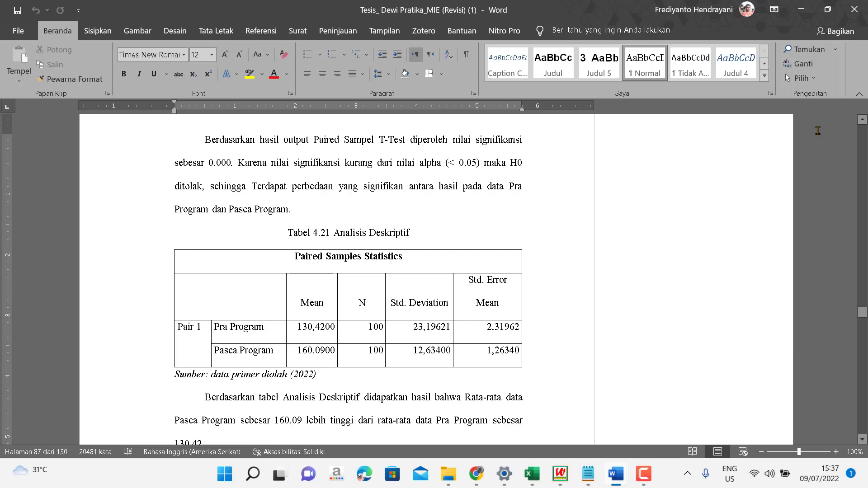
left_click(862, 120)
left_click(863, 120)
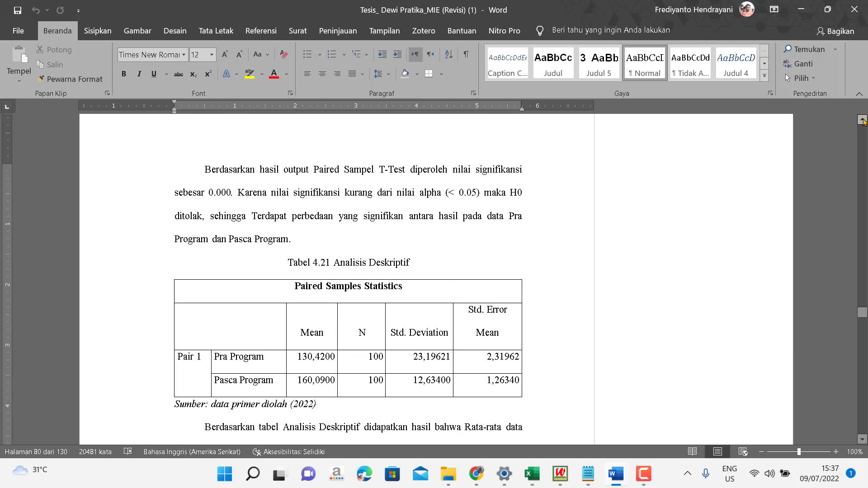
left_click_drag(862, 120, 862, 121)
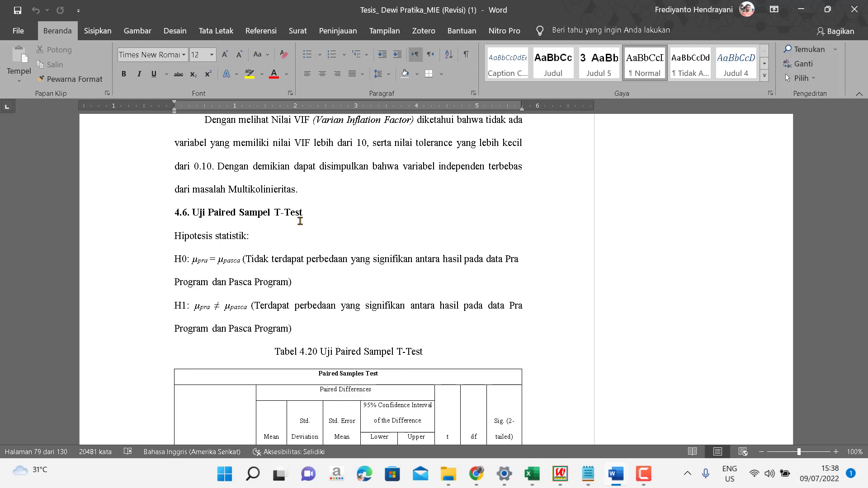
- Read Tabel 4.21 Analisis Deskriptif and its interpretation through to the start of section 4.7 Pembahasan Hipotesis
scroll(300, 220, "down", 12)
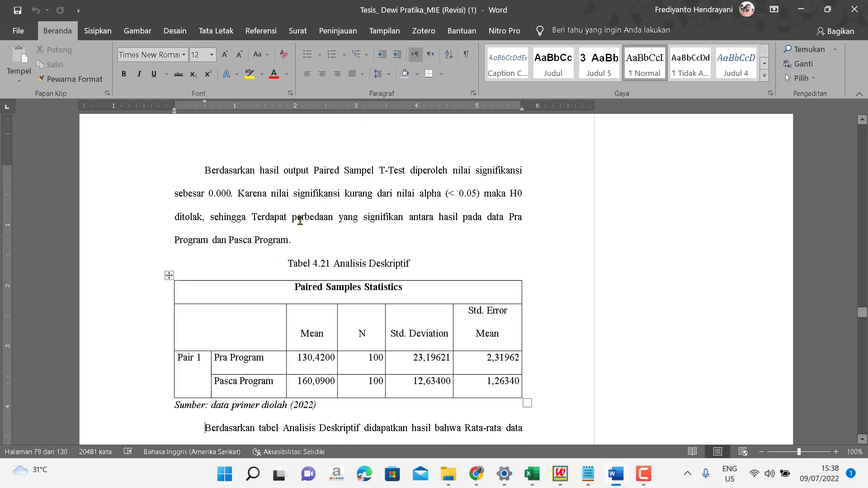
scroll(300, 220, "down", 5)
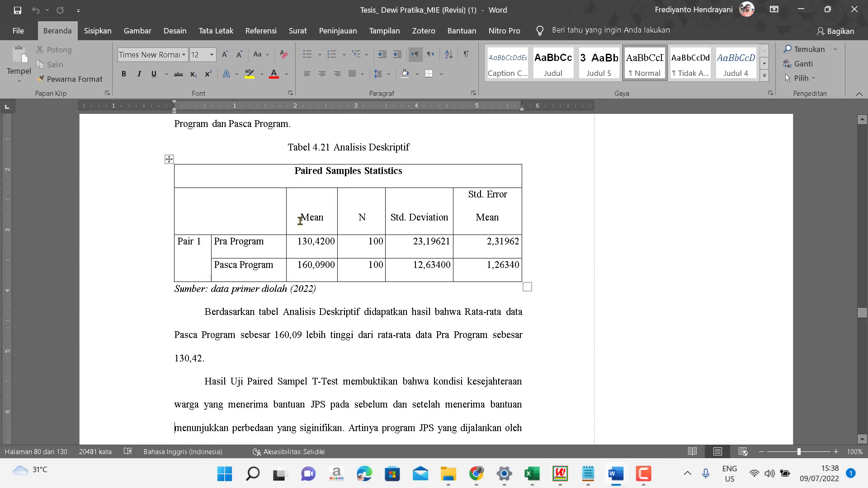
key("Down")
key("Down")
key("Down")
key("Down")
key("Down")
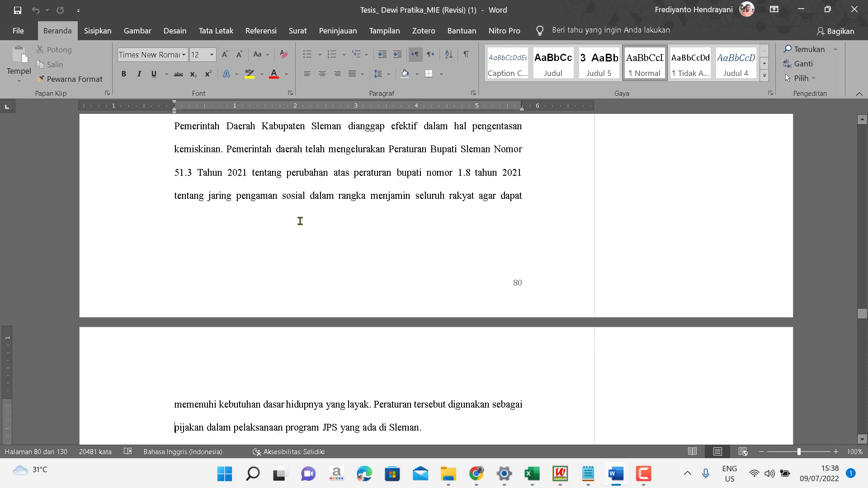
key("Down")
key("Down")
key("Down")
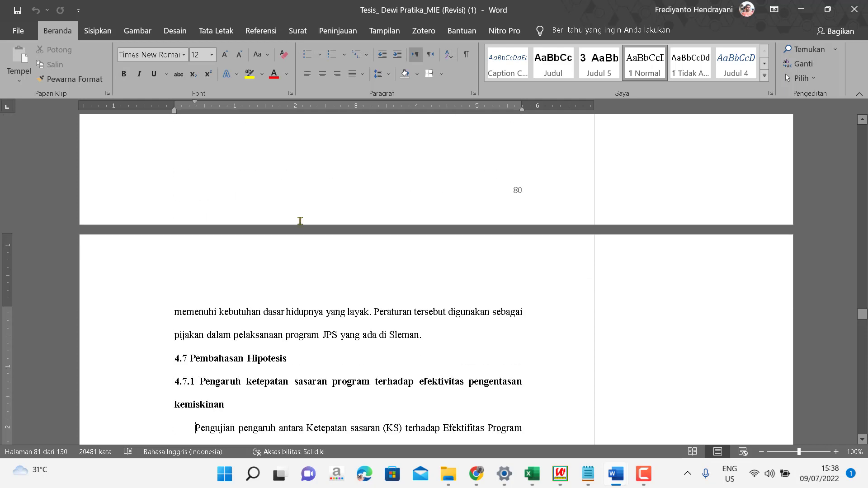
- Return to the paragraphs on page 80 that interpret the Paired Sampel T-Test results
key("Up")
key("Up")
key("Up")
key("Up")
key("Up")
key("Up")
key("Up")
key("Up")
key("Up")
key("Up")
key("Up")
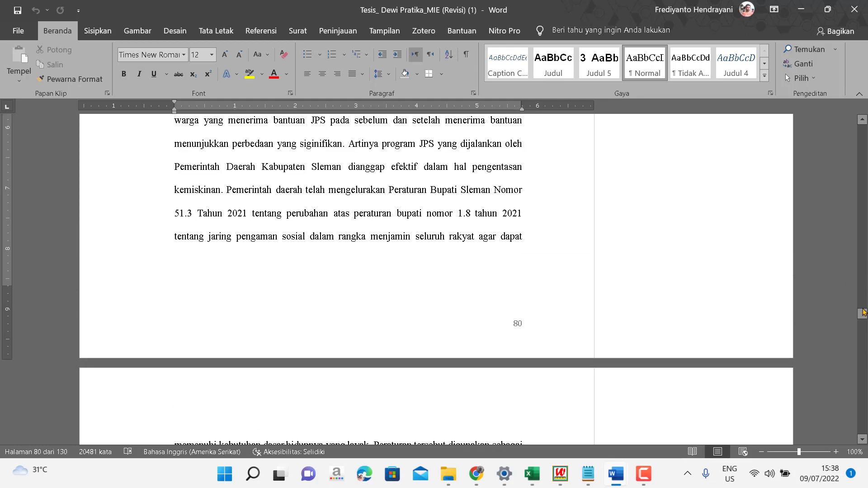
left_click_drag(862, 315, 862, 317)
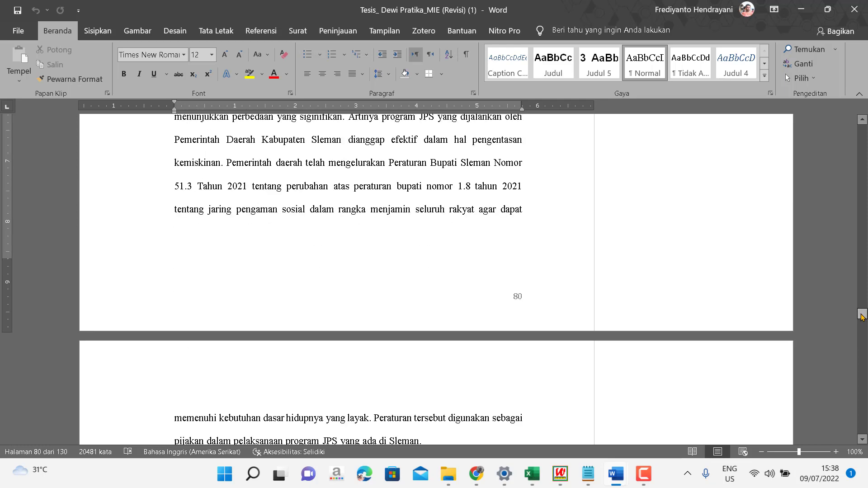
left_click(862, 120)
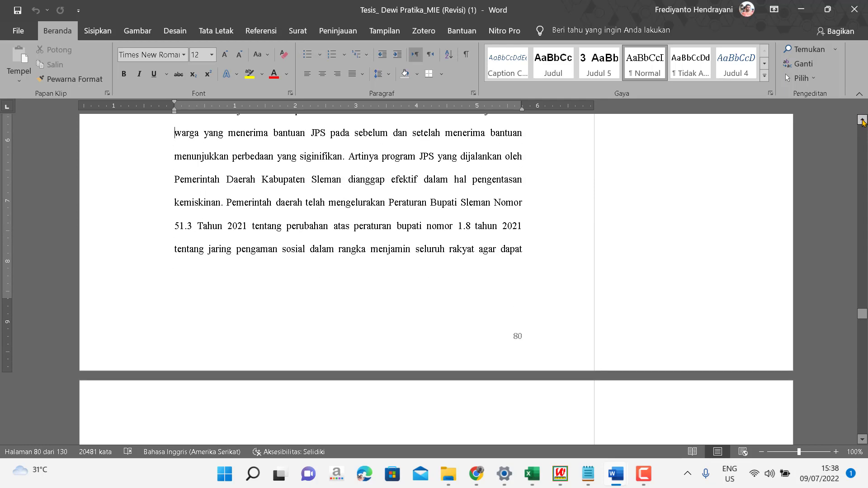
left_click(862, 122)
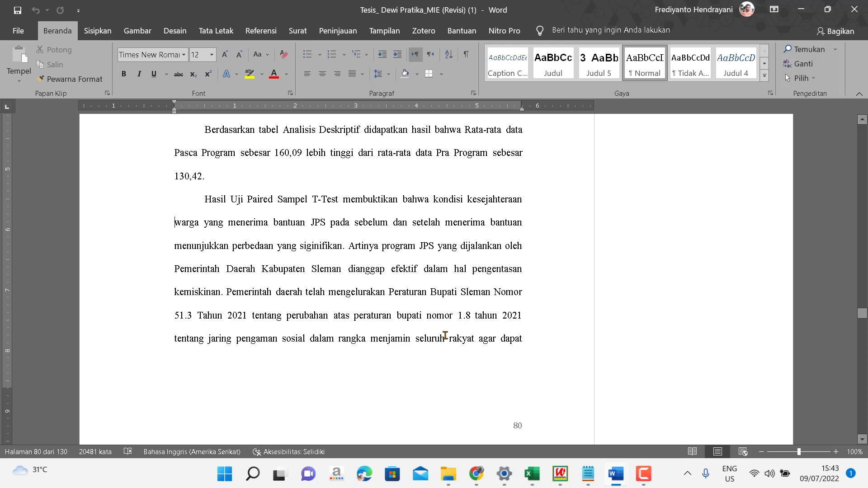
- Switch to Excel and bring up the data (1) workbook to examine the EP1 to EP10 scores on the pra sheet
mouse_move(534, 475)
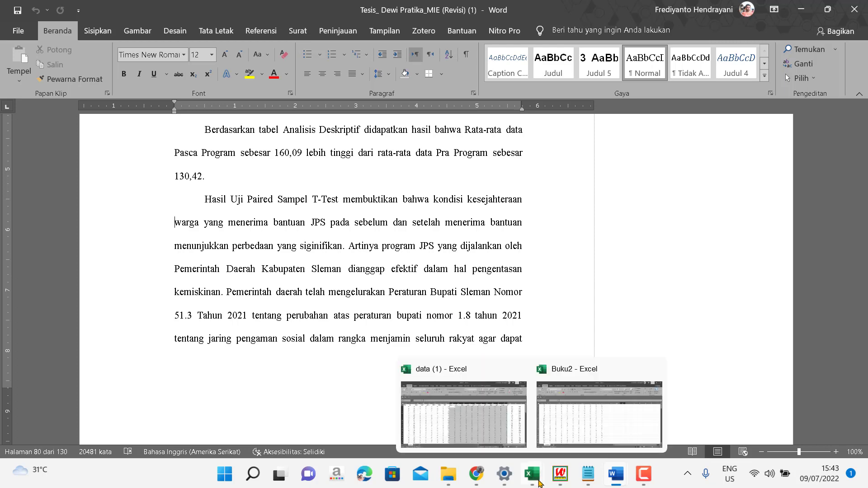
left_click(583, 420)
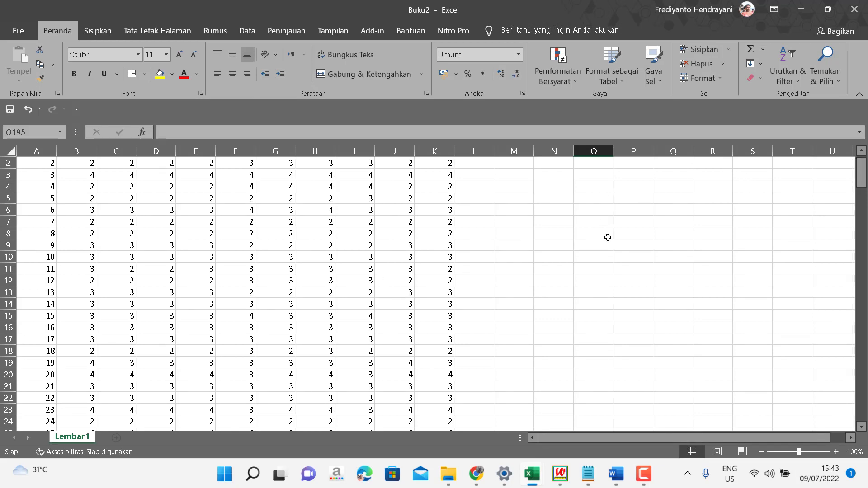
mouse_move(539, 471)
left_click(479, 423)
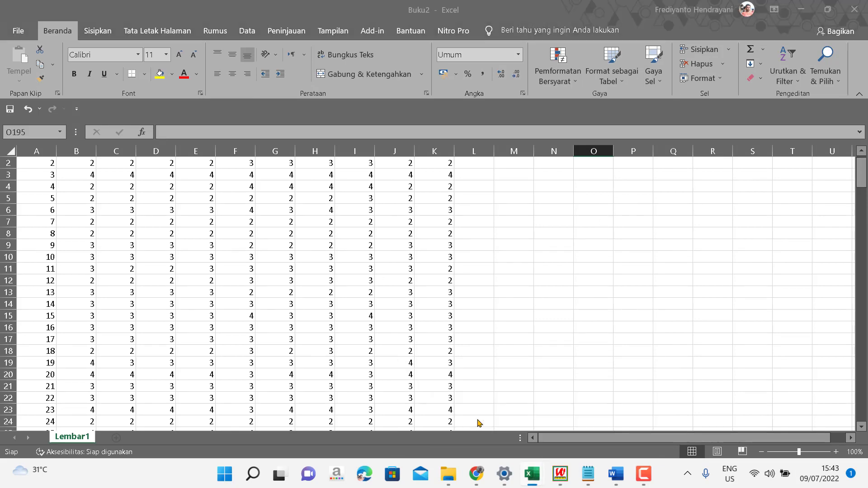
left_click(84, 436)
left_click(79, 436)
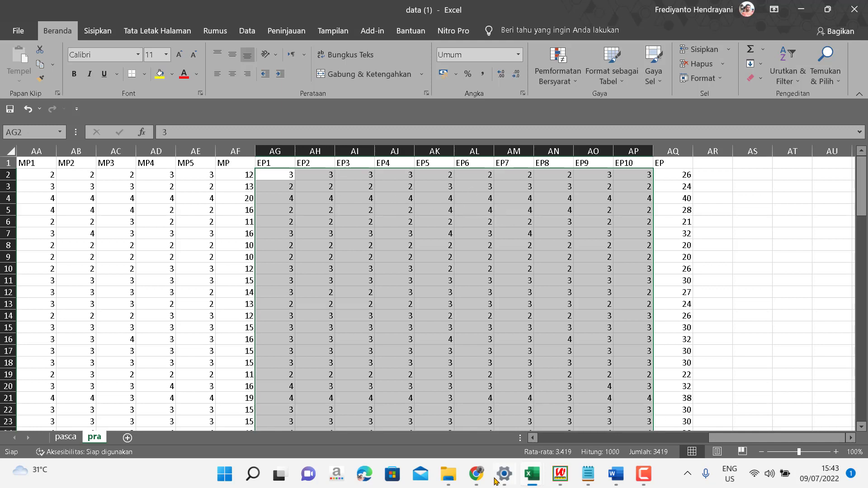
- Bring up the Buku2 workbook and review its two stacked blocks of respondent scores from row 1 to row 200
mouse_move(535, 485)
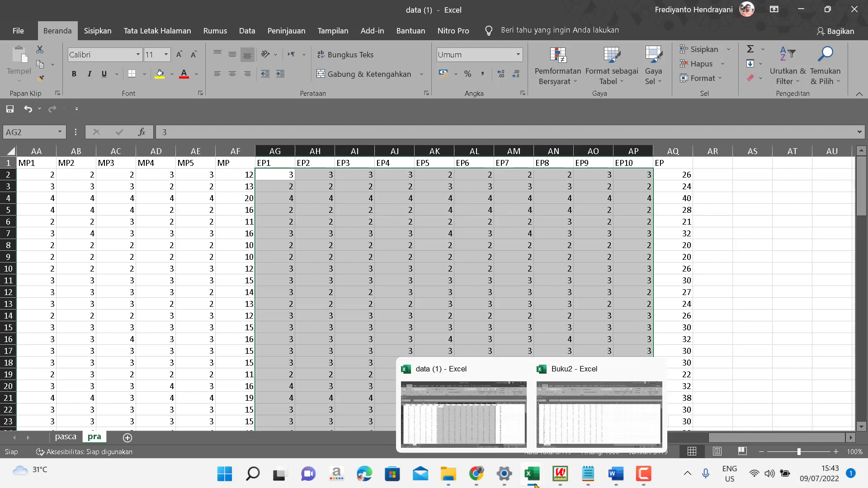
left_click(560, 414)
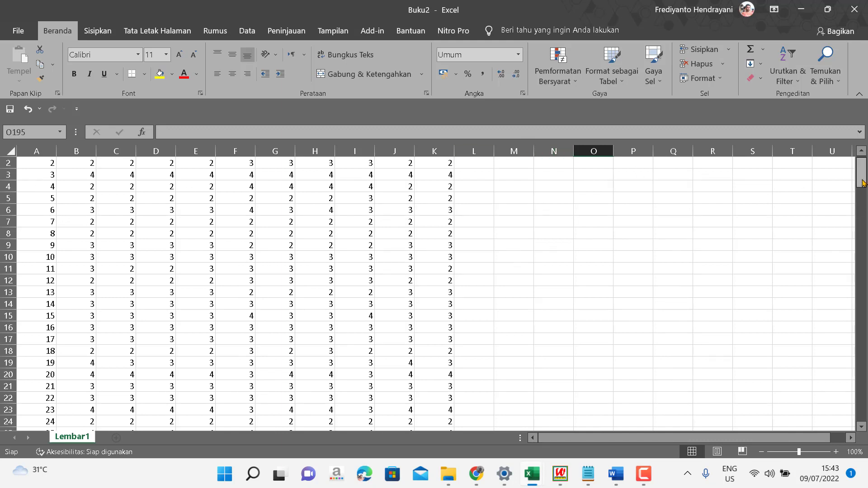
left_click_drag(862, 181, 862, 136)
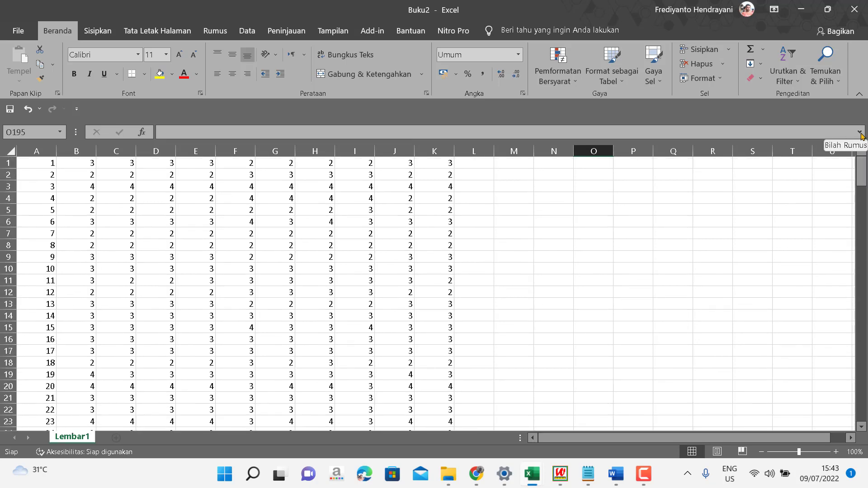
left_click_drag(862, 172, 862, 286)
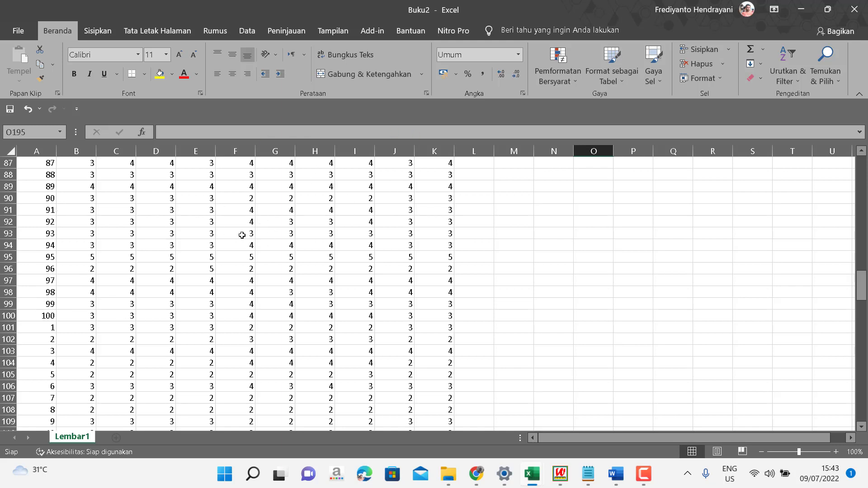
left_click_drag(862, 283, 865, 411)
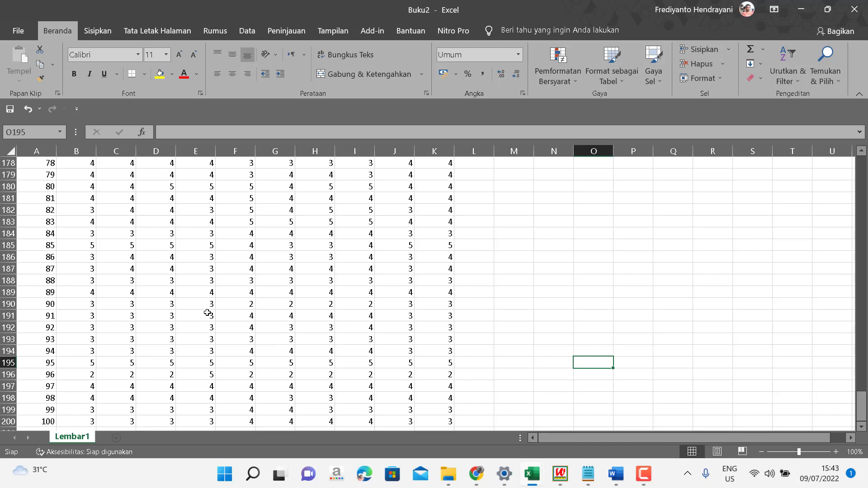
left_click_drag(861, 406, 861, 170)
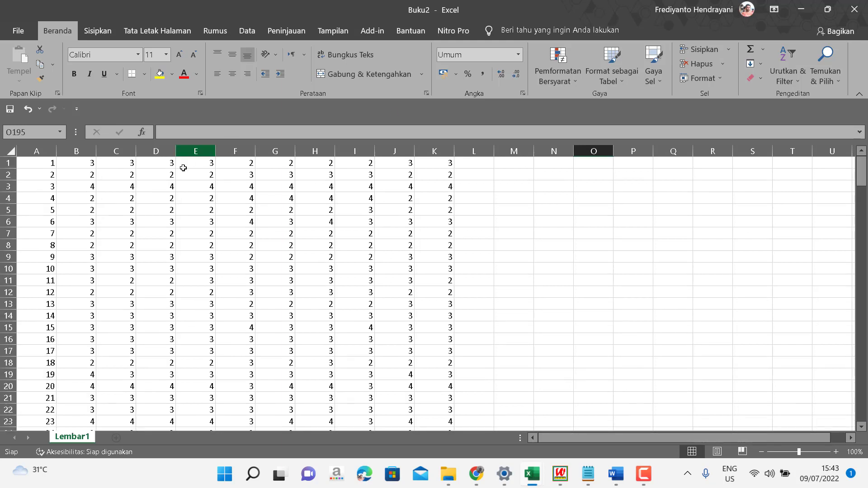
- Examine the Save As file formats offered for Buku2, including space-delimited formatted text, and leave the workbook unsaved and open
left_click(28, 35)
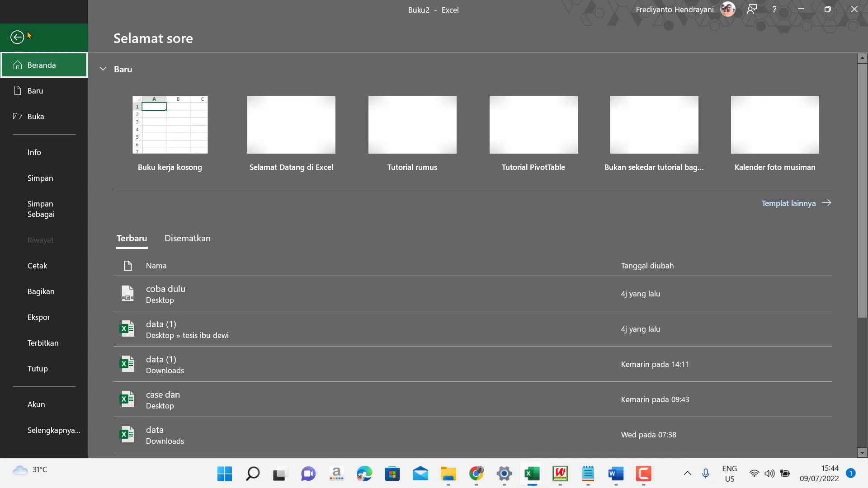
left_click(51, 206)
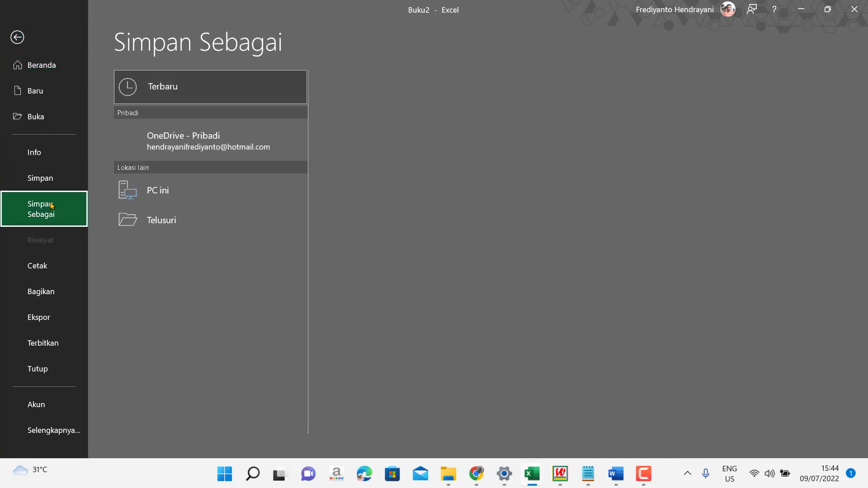
left_click(183, 192)
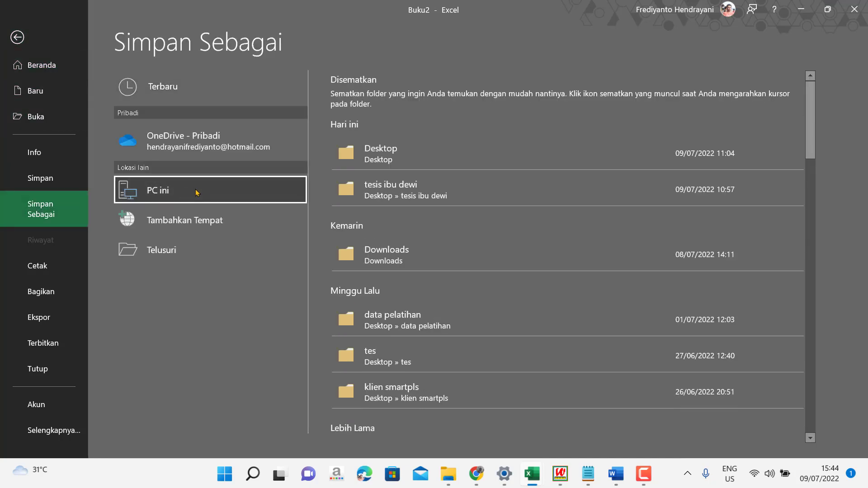
left_click(196, 192)
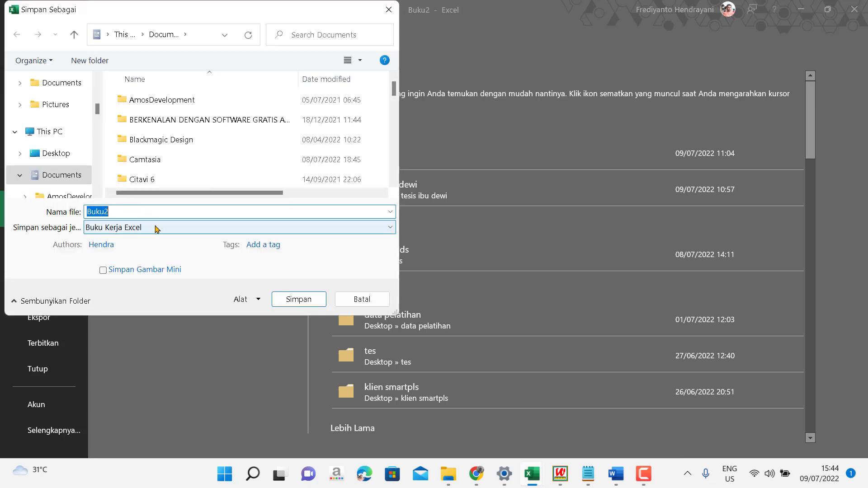
left_click(155, 228)
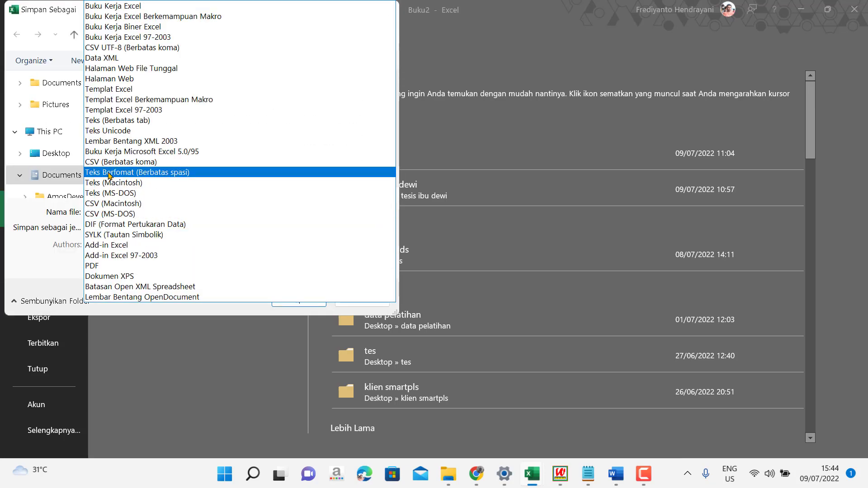
left_click(456, 58)
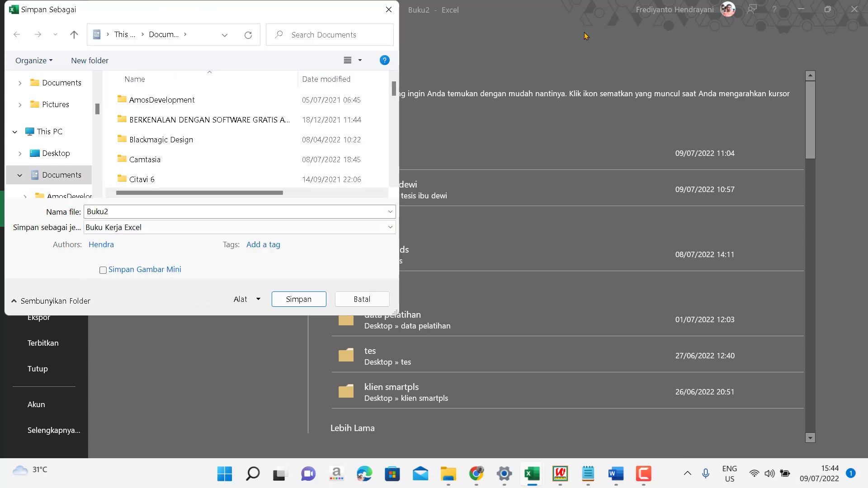
left_click(388, 9)
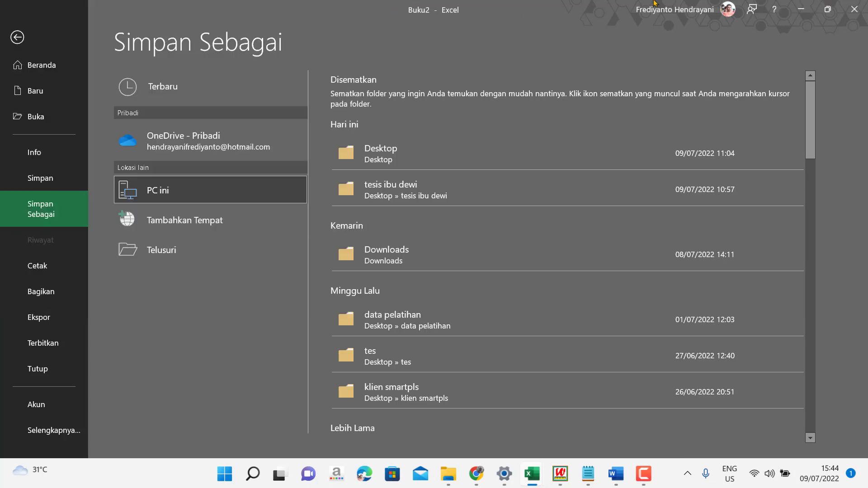
left_click(855, 9)
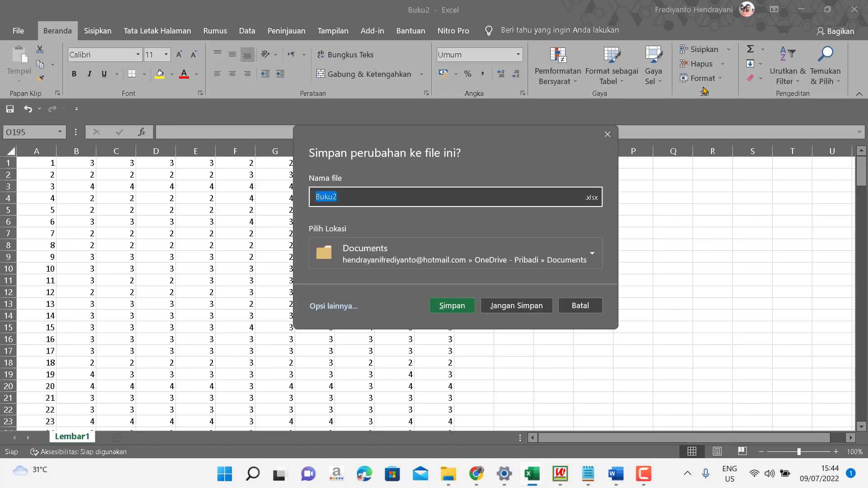
left_click(608, 134)
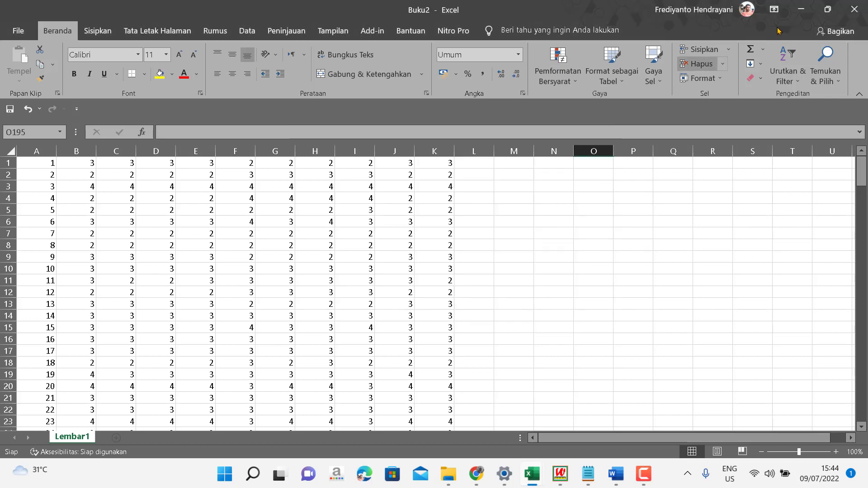
- Minimise the Buku2 workbook and the Word thesis to get to the desktop
left_click(799, 15)
left_click(800, 15)
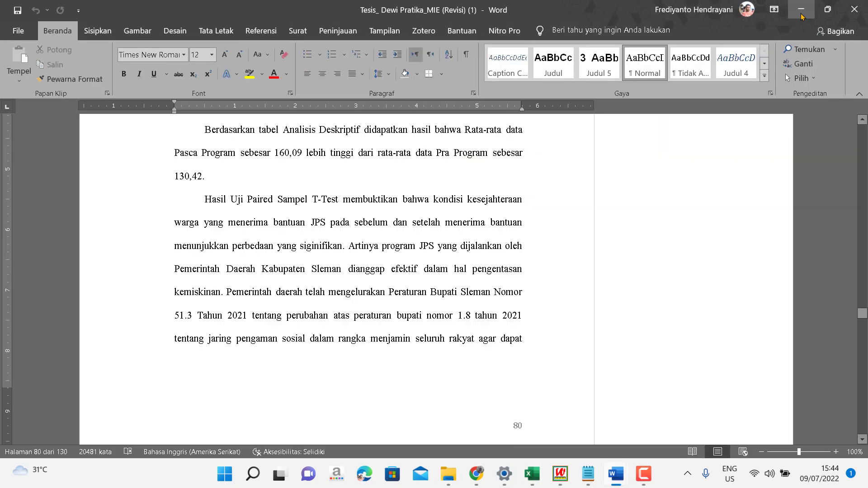
left_click(801, 11)
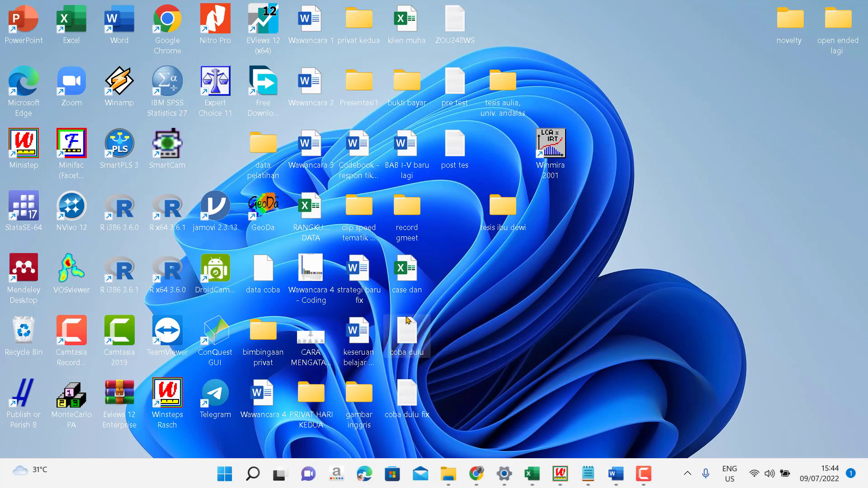
- Load coba dulu from the desktop into Winsteps, view its rows in the Control File Set-Up, and close both windows
left_click_drag(407, 332, 169, 400)
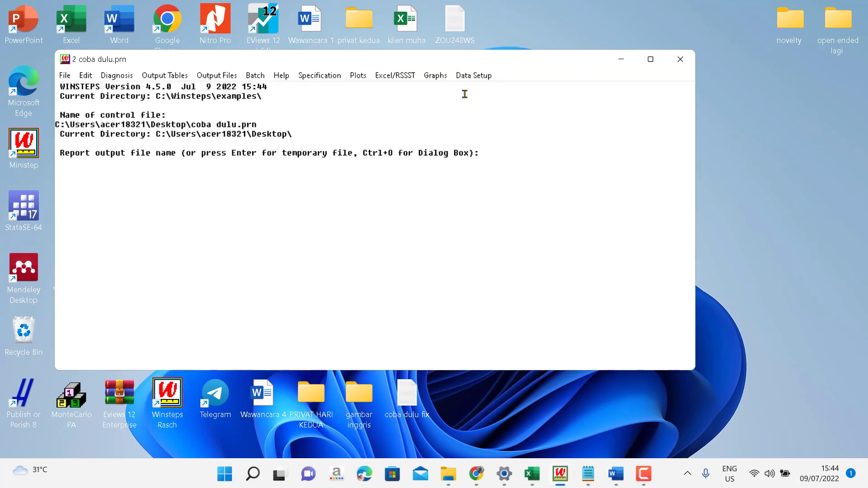
left_click(467, 77)
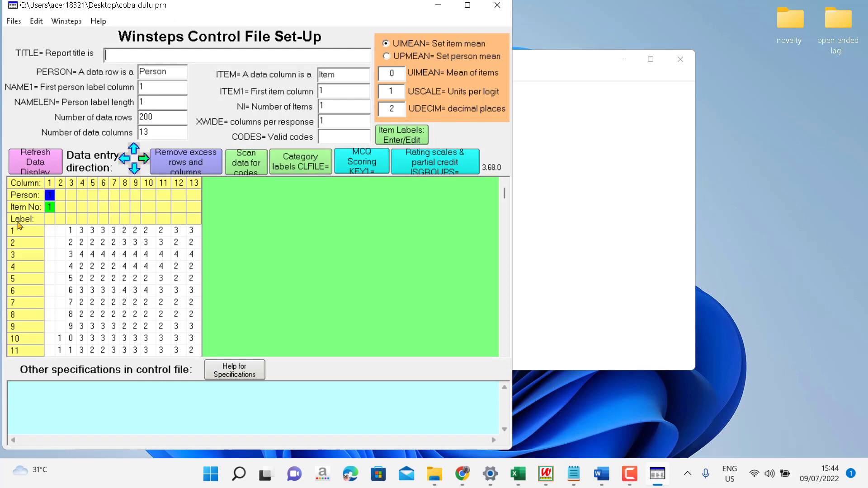
left_click(495, 7)
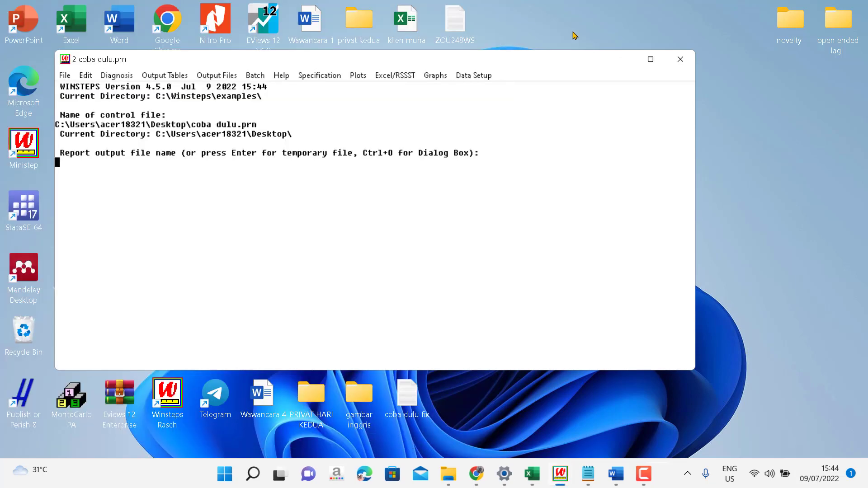
left_click(684, 64)
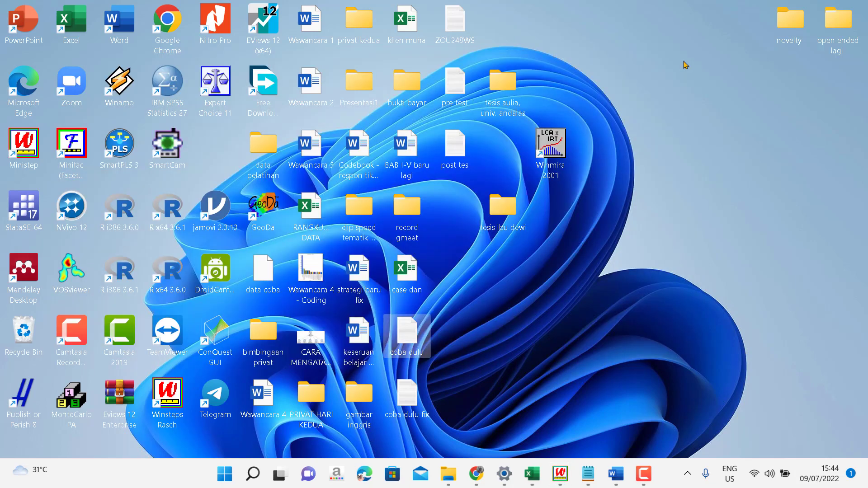
- Load coba dulu fix into Winsteps and run the analysis with a temporary report file and no extra specifications
left_click(399, 395)
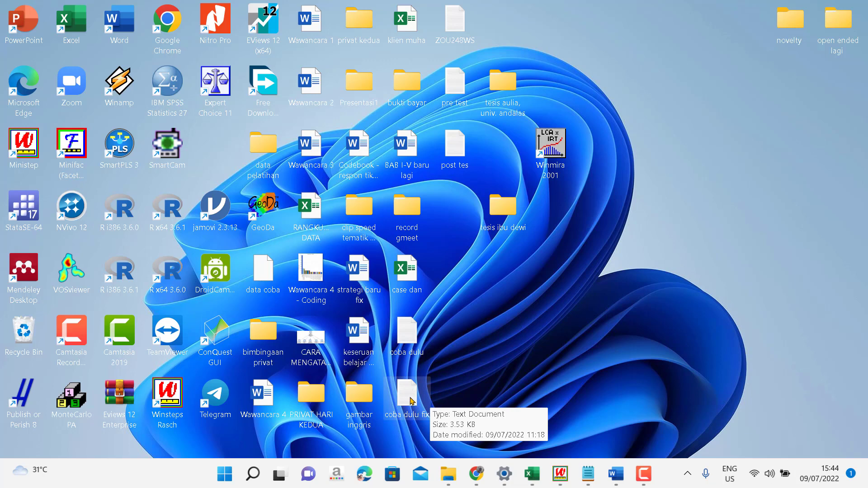
left_click_drag(411, 396, 171, 397)
key("Return")
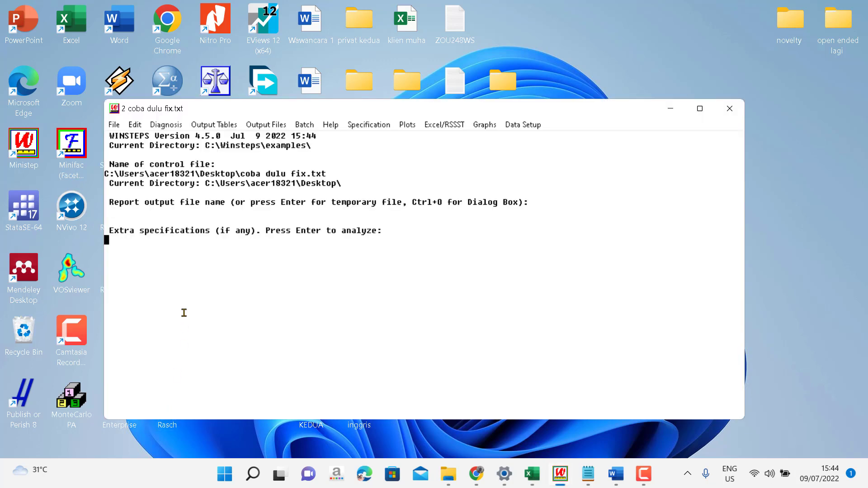
key("Return")
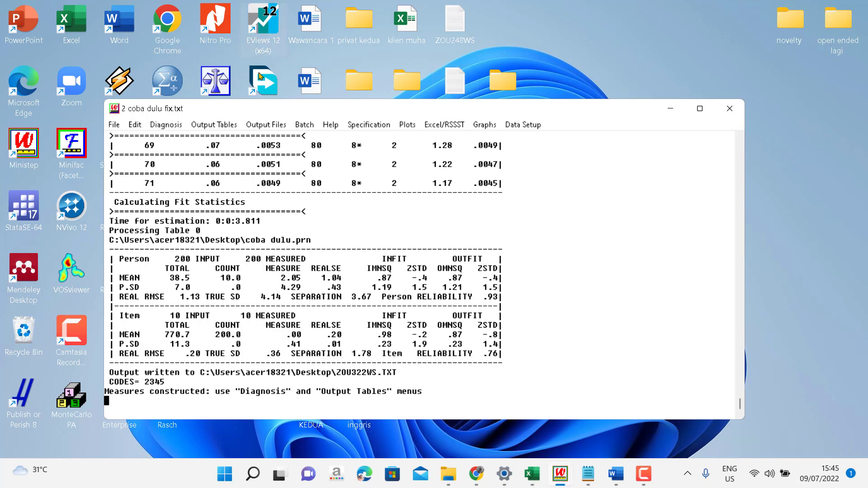
- Output the Person File PFILE= to the text editor as a temporary file and maximise it
left_click(277, 129)
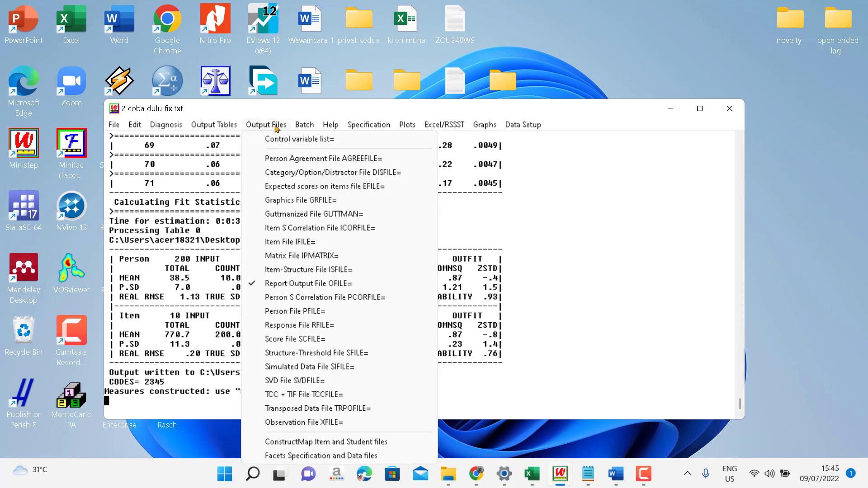
left_click(311, 312)
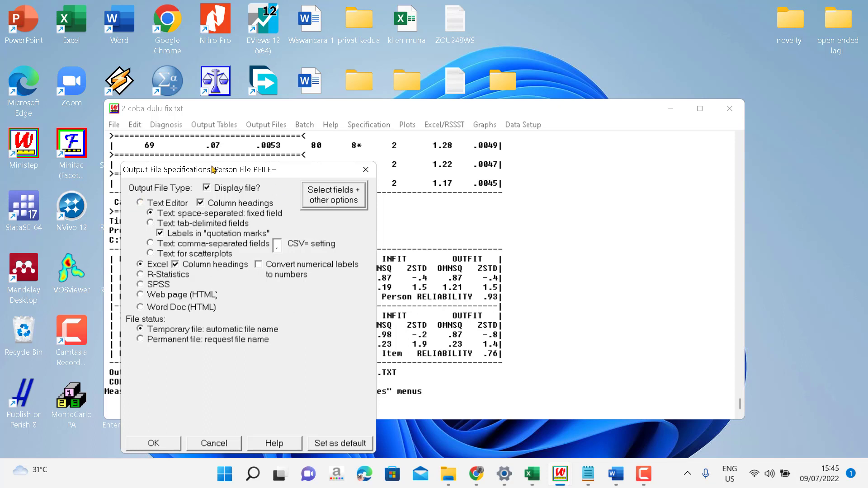
left_click(140, 202)
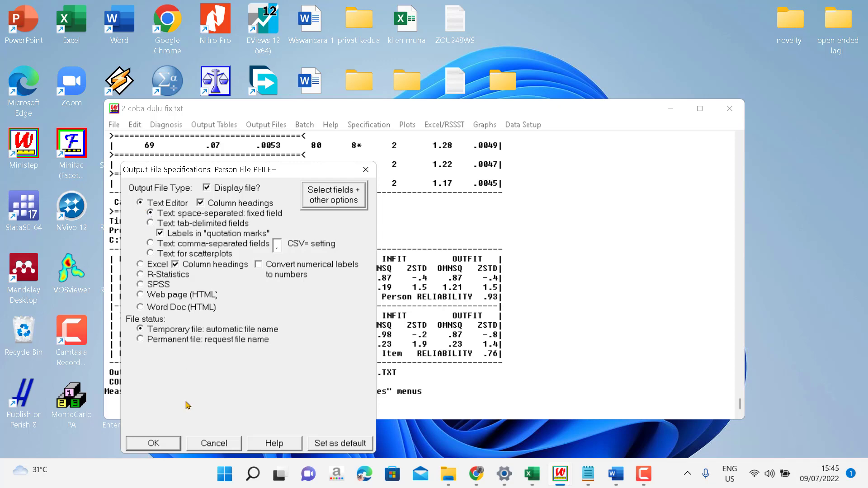
left_click(157, 446)
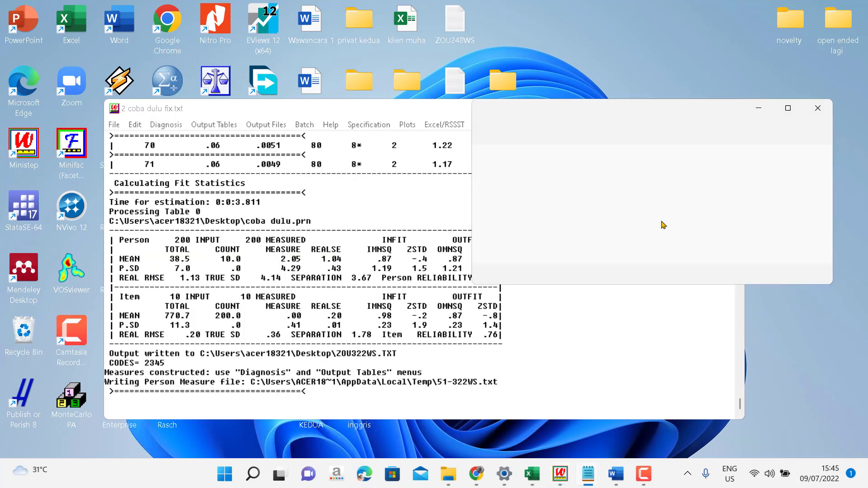
left_click(787, 111)
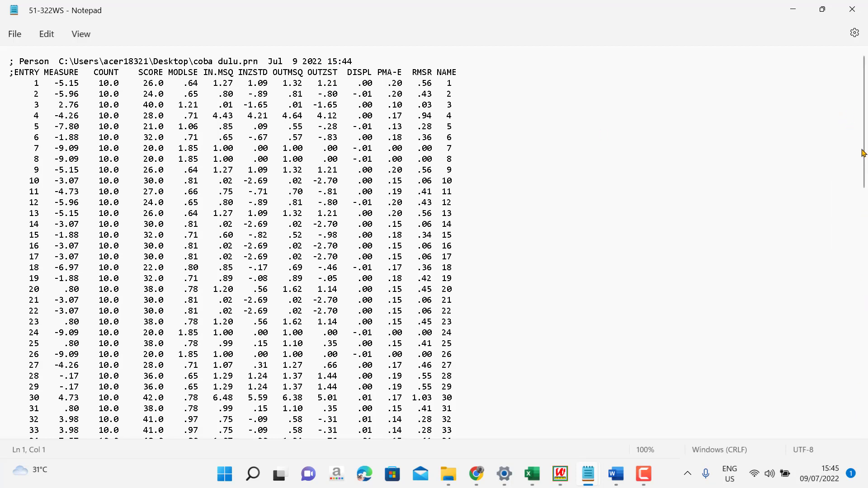
- Review the person measures for entries 1 to 200, including where the second block of respondents begins at entry 101
scroll(856, 427, "down", 20)
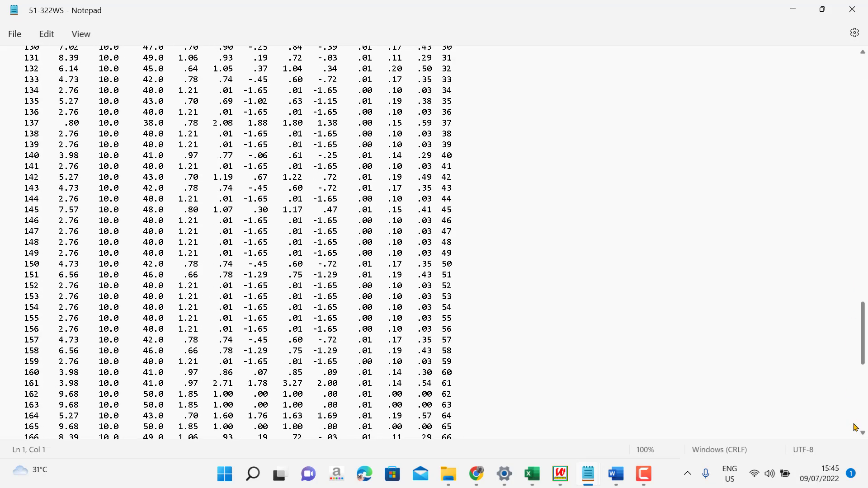
scroll(856, 427, "down", 12)
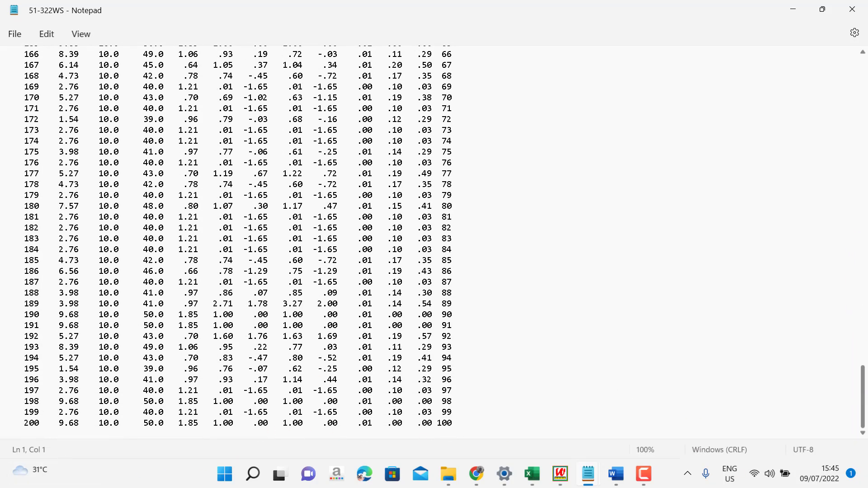
left_click_drag(862, 398, 866, 49)
scroll(862, 109, "down", 8)
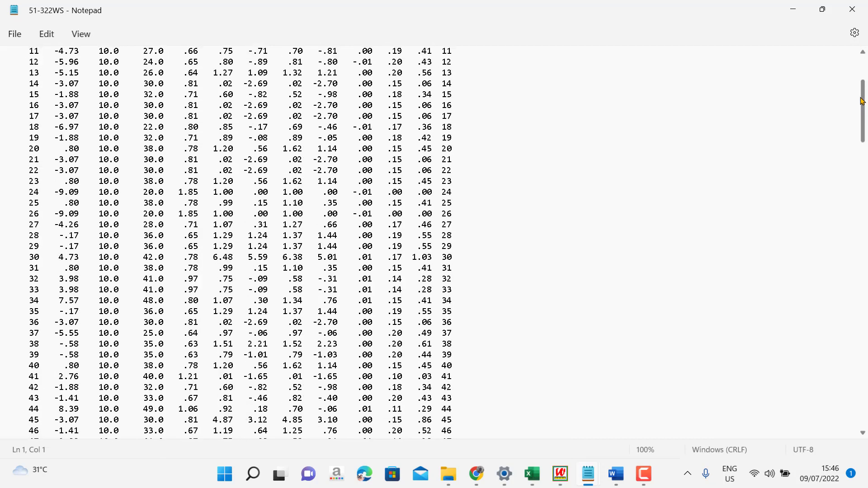
left_click_drag(863, 131, 866, 246)
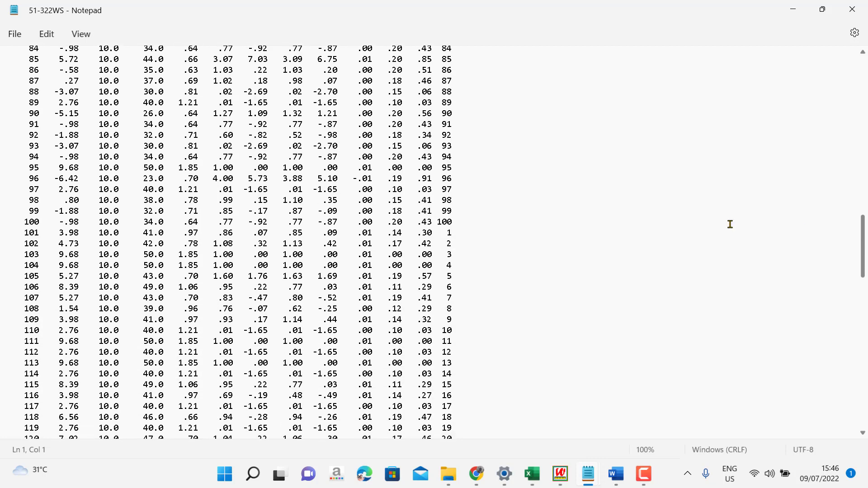
- Delete entries 101 to 200 from the person file, keeping only the first block of 100 respondents
left_click_drag(18, 235, 452, 429)
key("Delete")
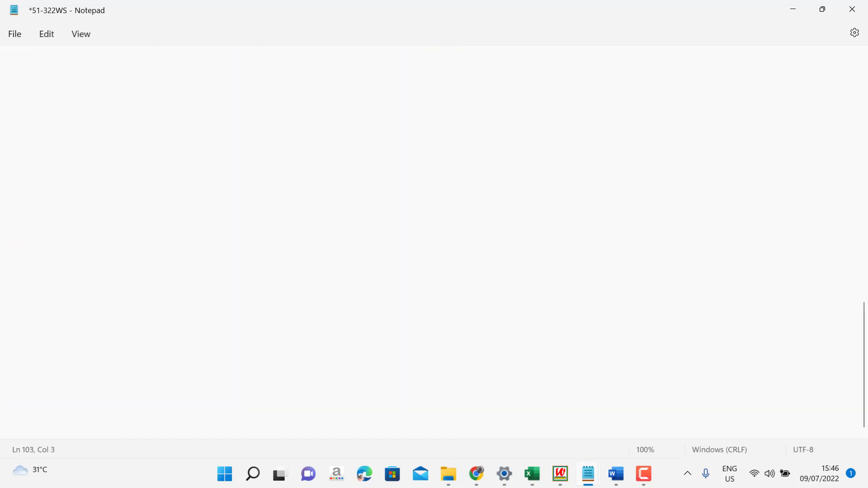
left_click_drag(864, 318, 864, 42)
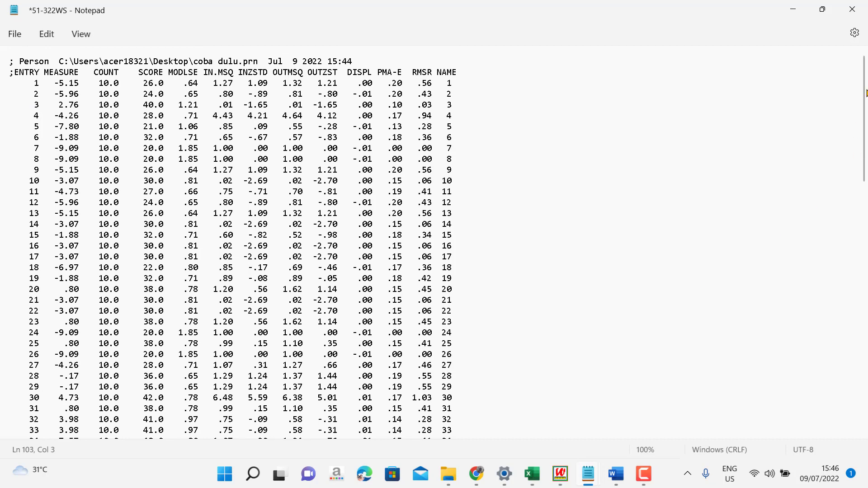
mouse_move(864, 117)
left_mouse_down()
mouse_move(863, 364)
mouse_move(864, 118)
left_mouse_up()
left_click(22, 40)
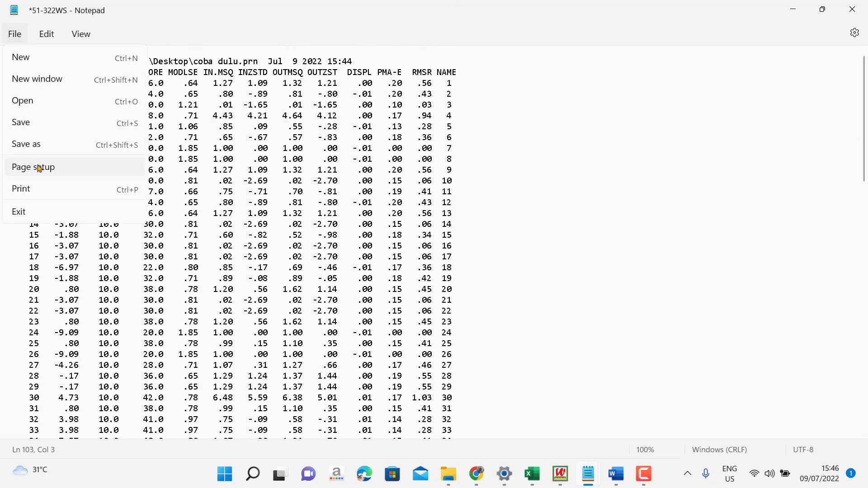
- Close the person file without saving the changes and minimise the coba dulu fix analysis window
left_click(855, 8)
left_click(855, 8)
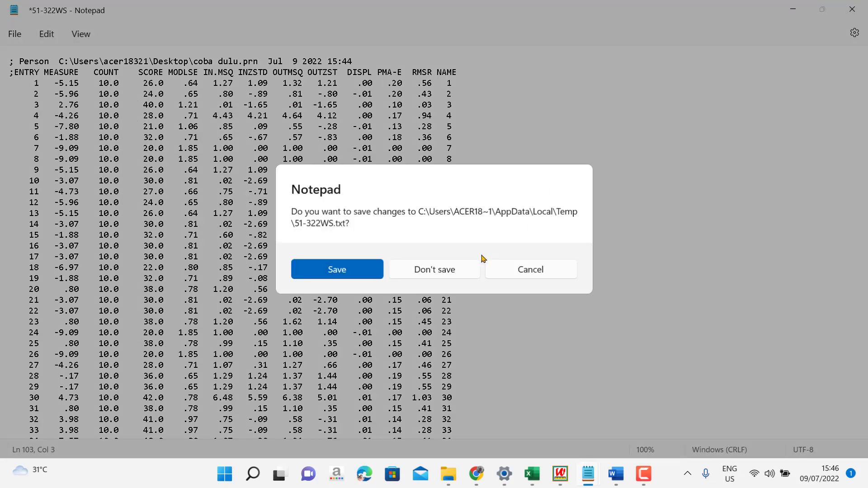
left_click(529, 269)
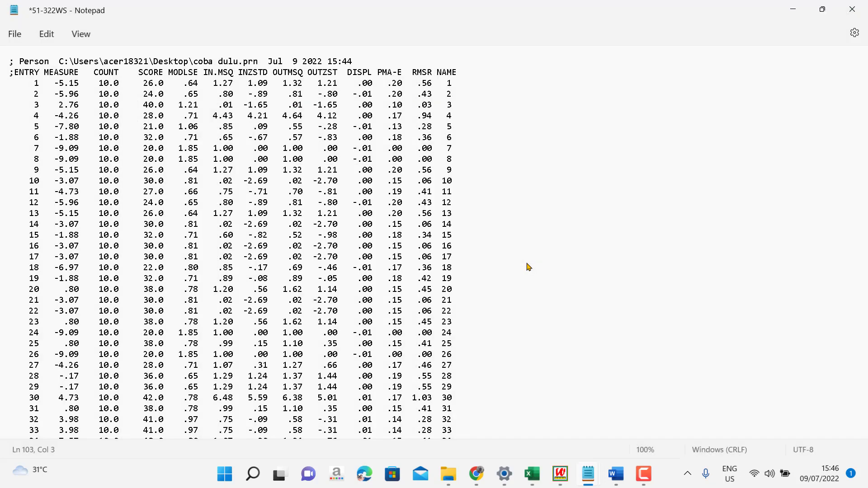
left_click(853, 9)
left_click(448, 272)
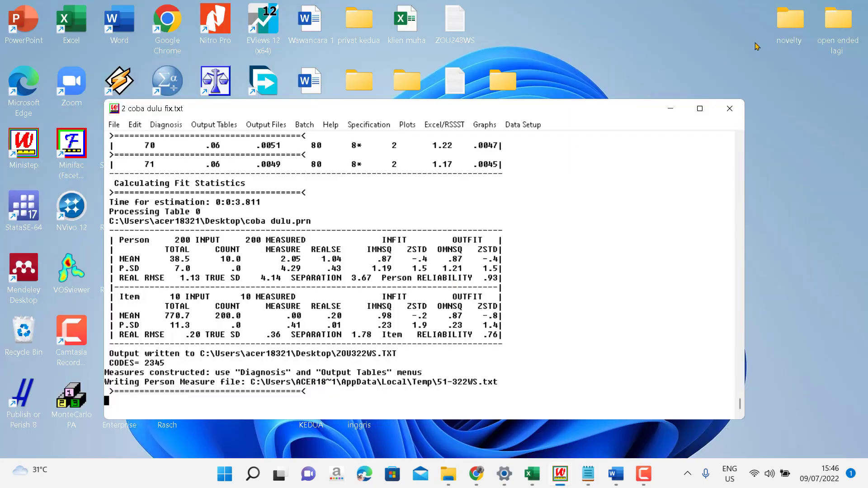
left_click(664, 113)
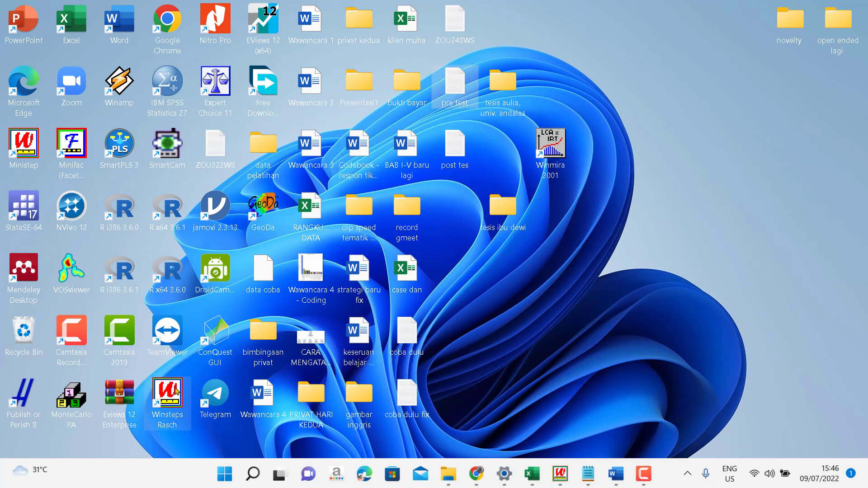
mouse_move(565, 482)
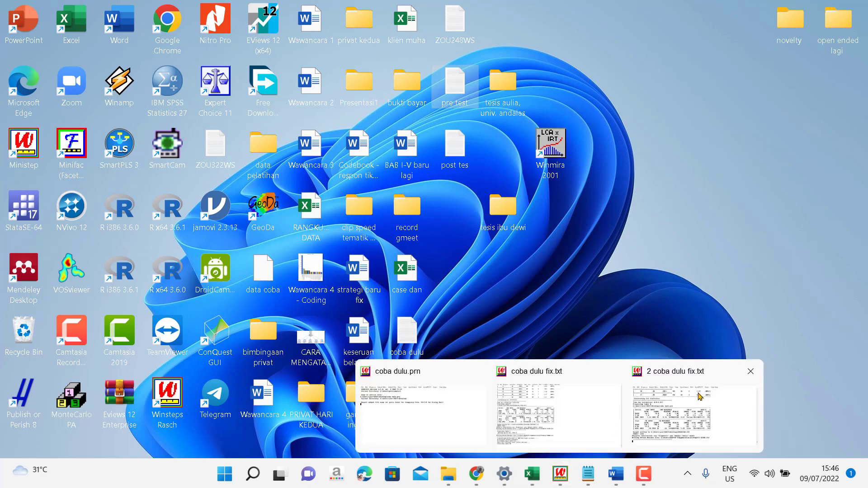
- From the 2 coba dulu fix analysis, output the Person File PFILE= to the text editor as a temporary file and maximise it
left_click(700, 397)
left_click(266, 125)
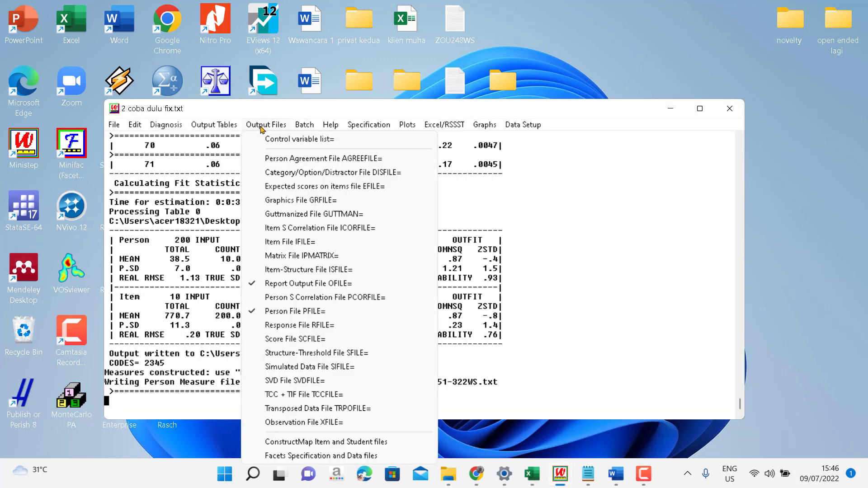
left_click(295, 312)
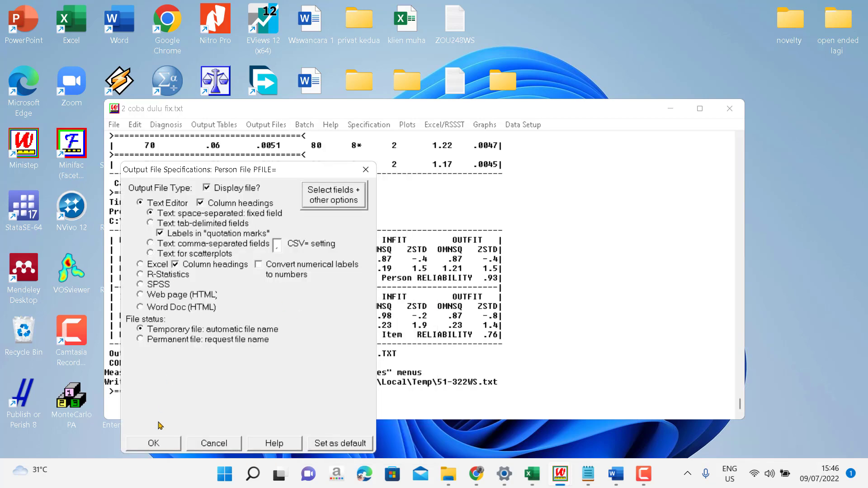
left_click(160, 440)
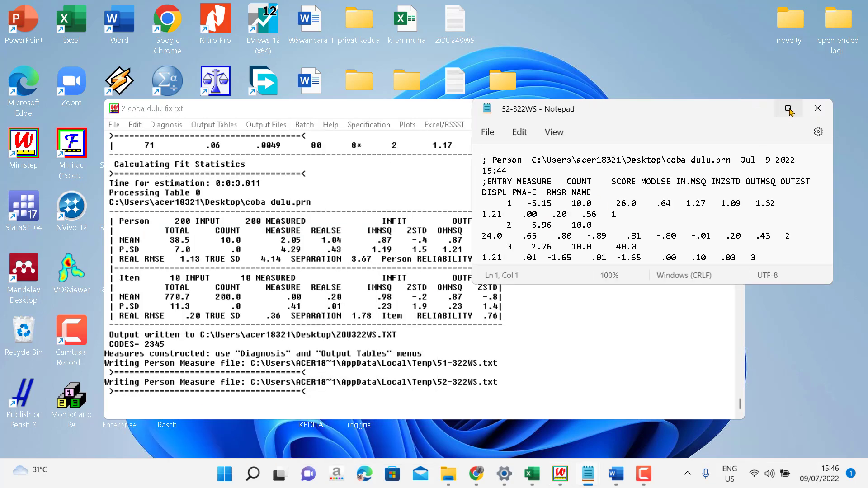
left_click(788, 110)
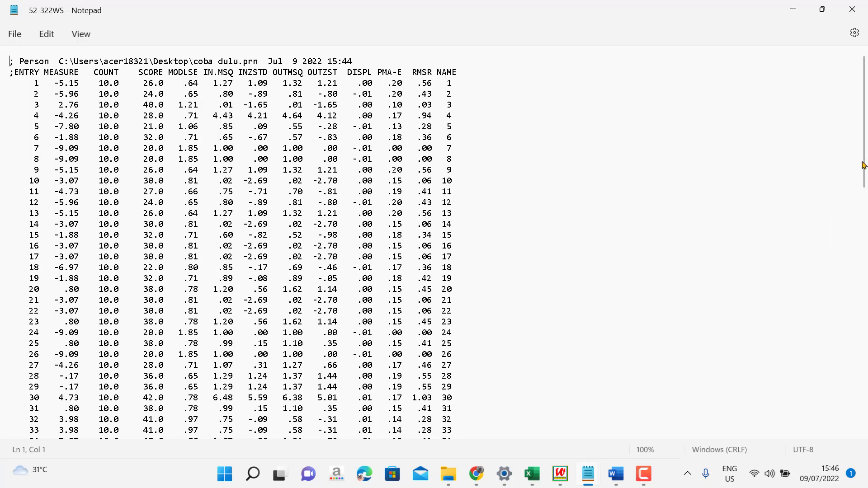
- Delete entries 1 to 100 and the leftover blank line from the person file, keeping only entries 101 to 200
left_click_drag(865, 153, 856, 116)
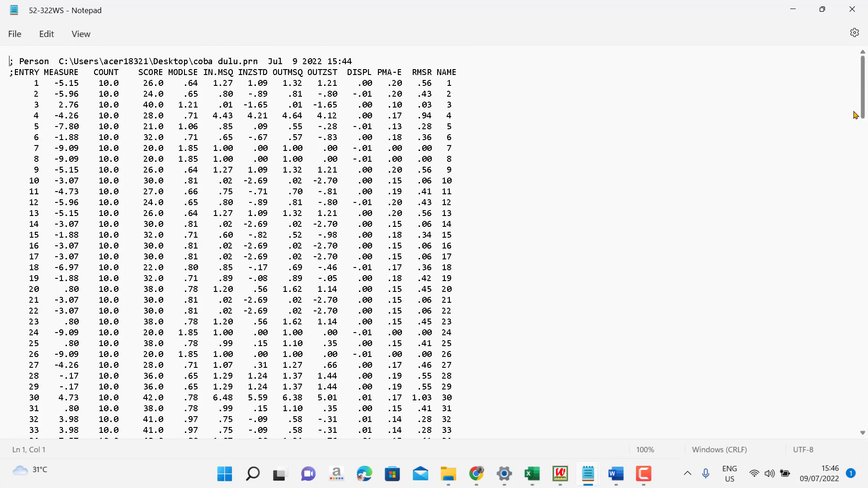
left_click_drag(31, 84, 455, 333)
key("Delete")
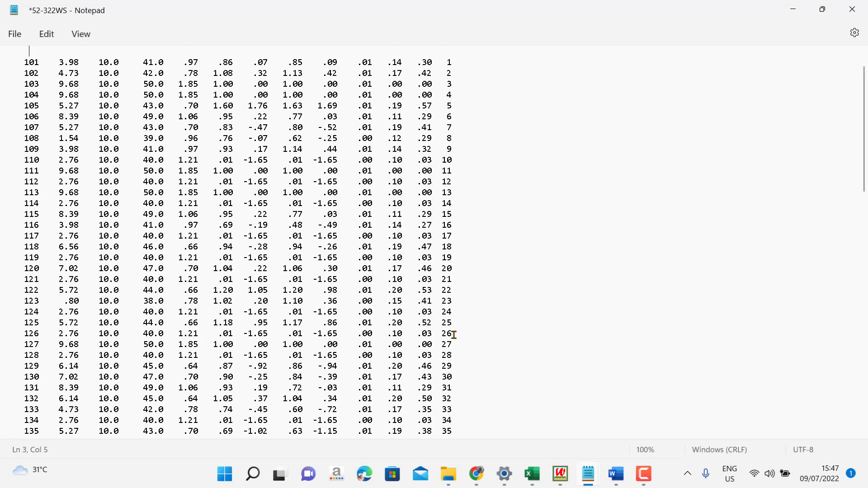
scroll(864, 79, "up", 1)
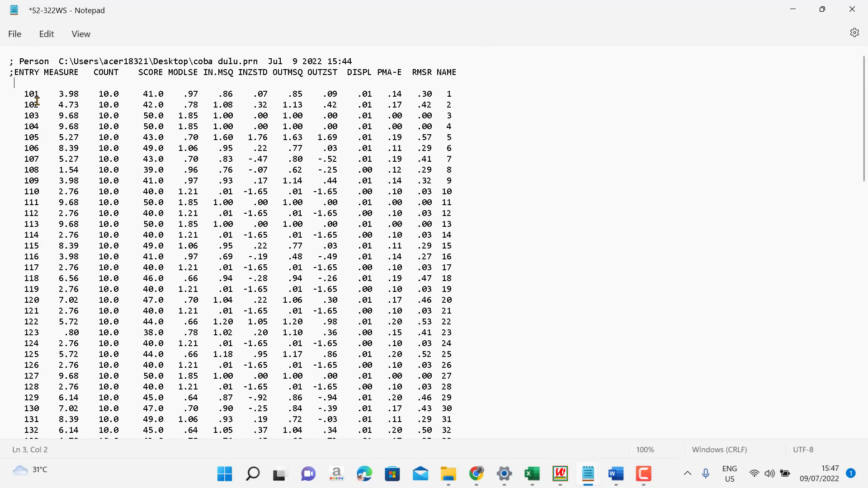
key("BackSpace")
key("BackSpace")
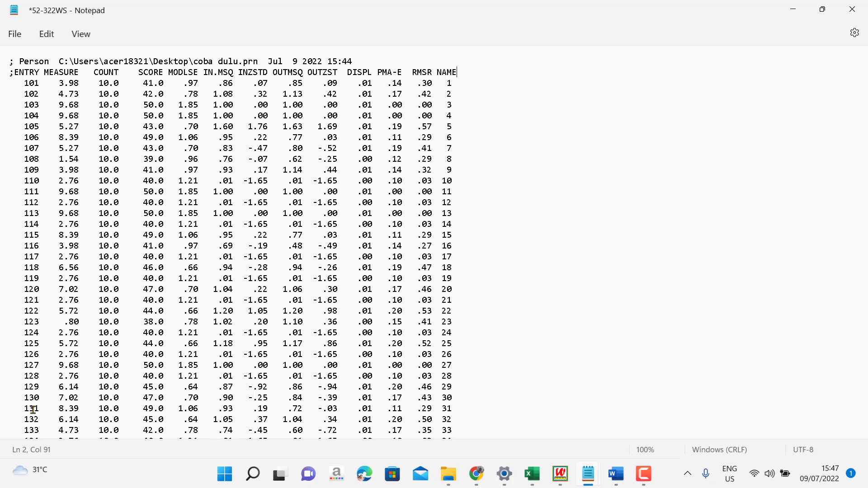
scroll(434, 241, "down", 20)
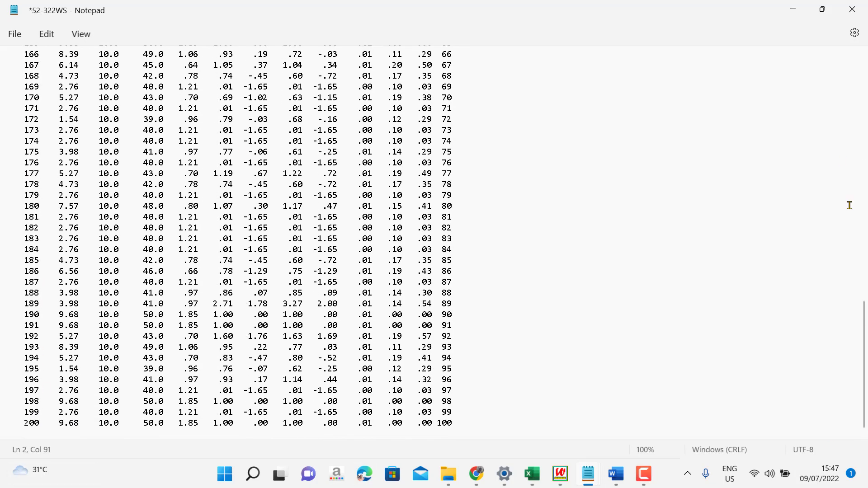
left_click_drag(864, 362, 854, 53)
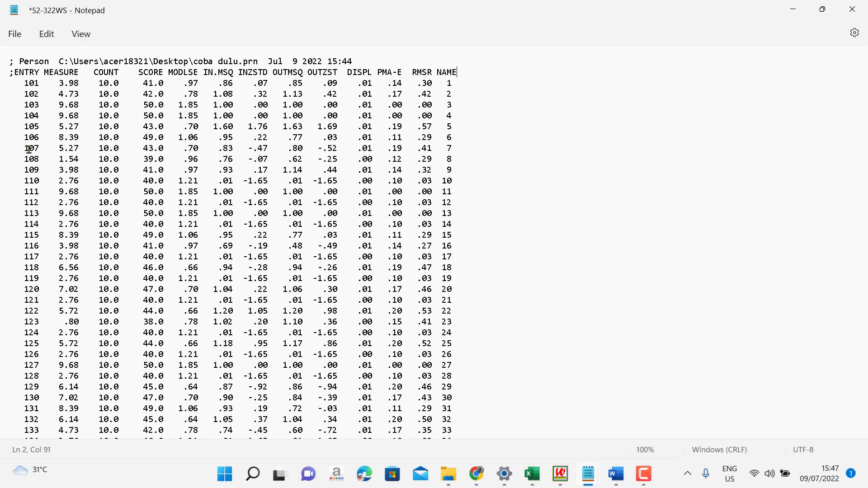
- Close the edited person file without saving the changes and minimise the 2 coba dulu fix analysis window
left_click(856, 7)
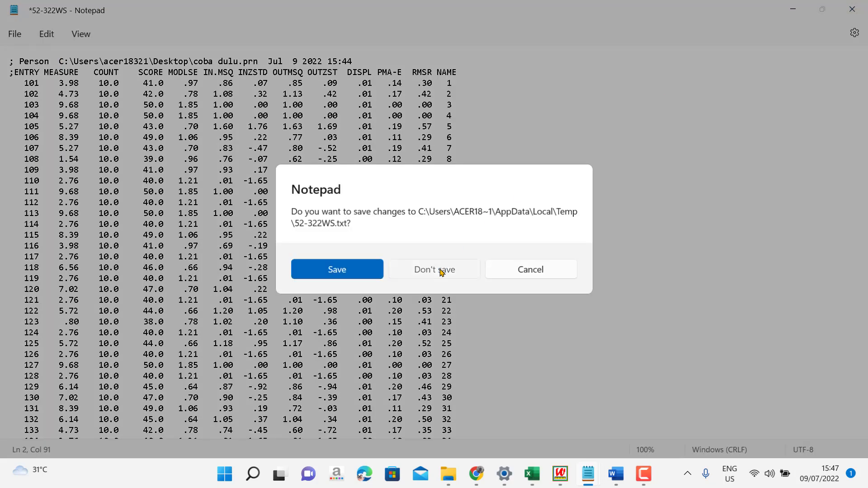
left_click(441, 271)
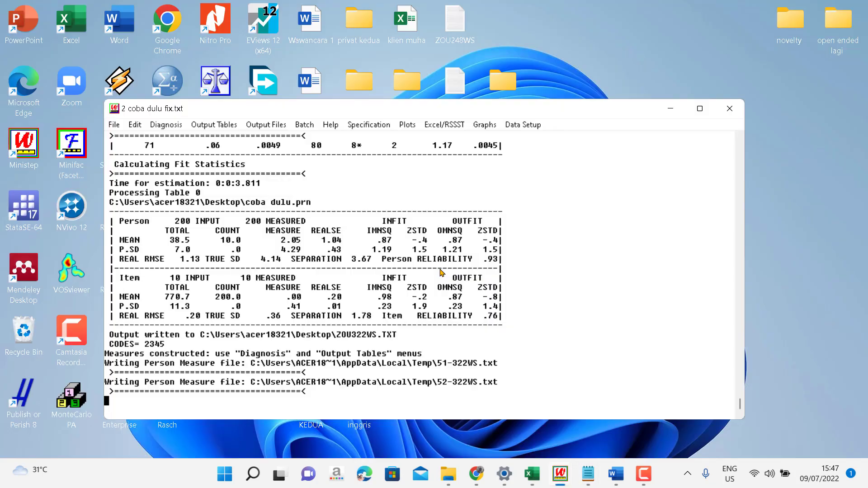
left_click(671, 111)
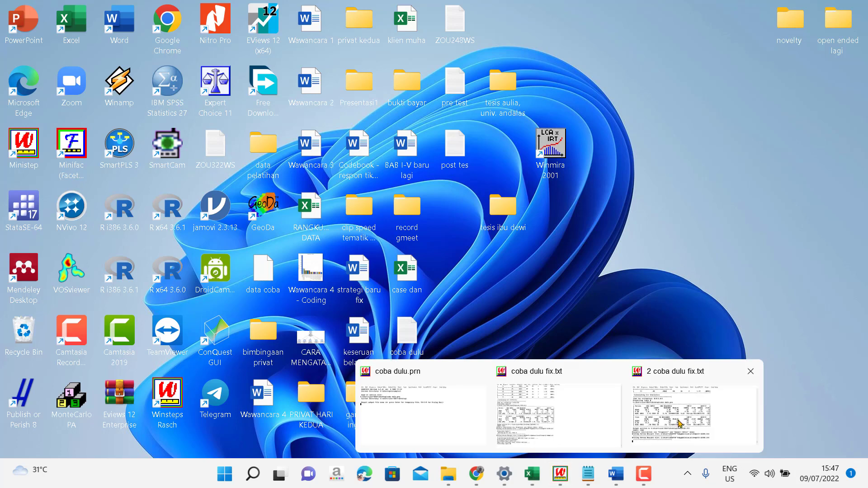
left_click(679, 424)
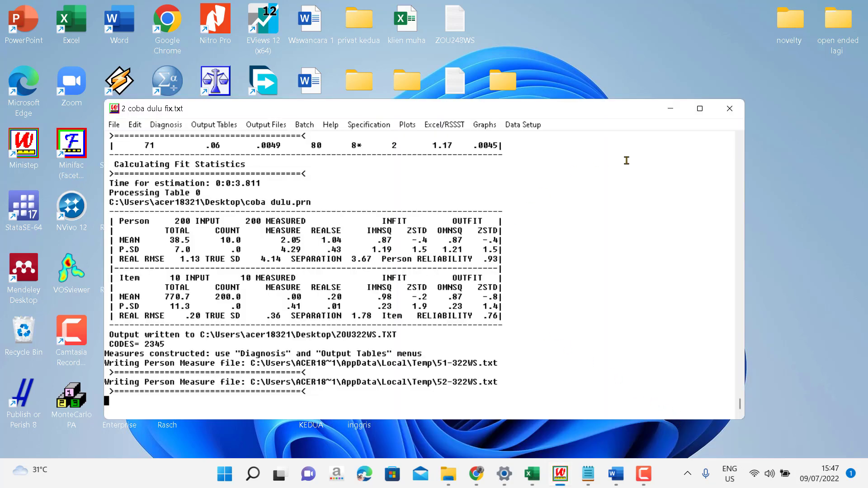
left_click(700, 110)
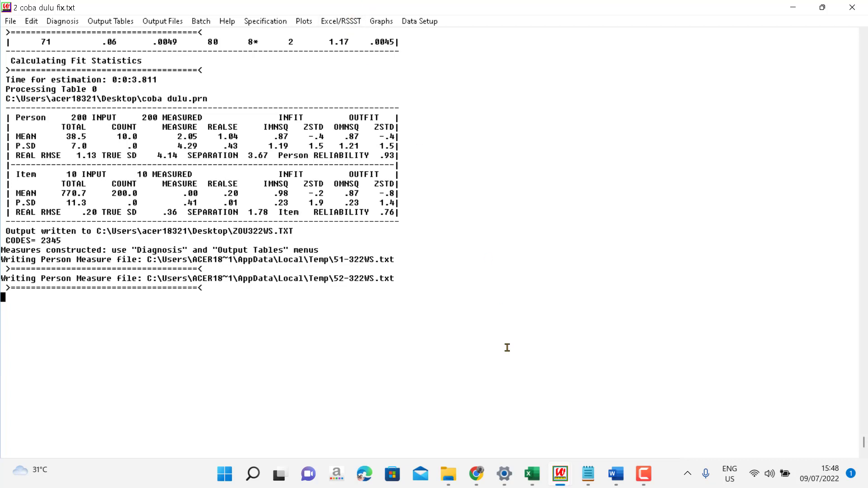
mouse_move(532, 473)
left_click(304, 22)
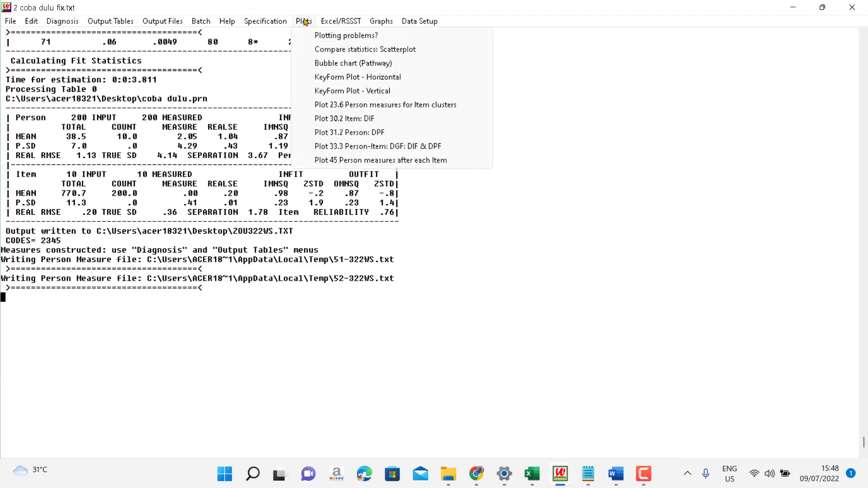
left_click(792, 7)
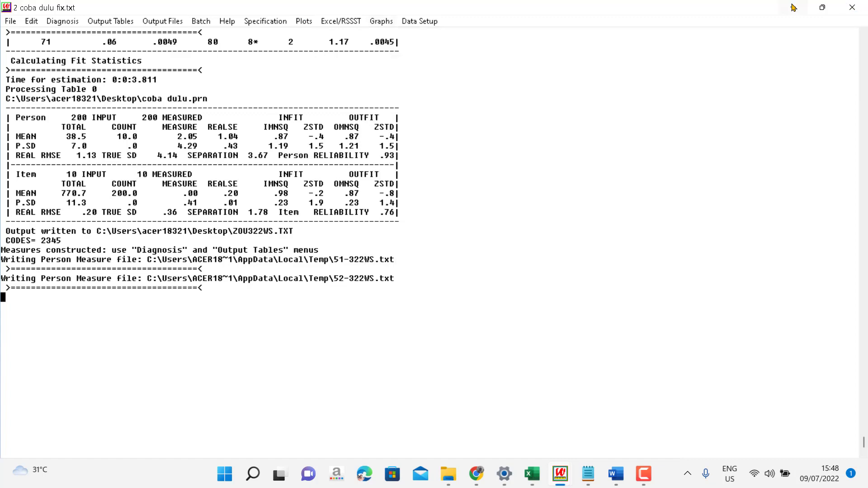
- In the coba dulu fix analysis, start the Compare statistics Scatterplot and load pre test.txt as the x-axis person file
left_click(557, 409)
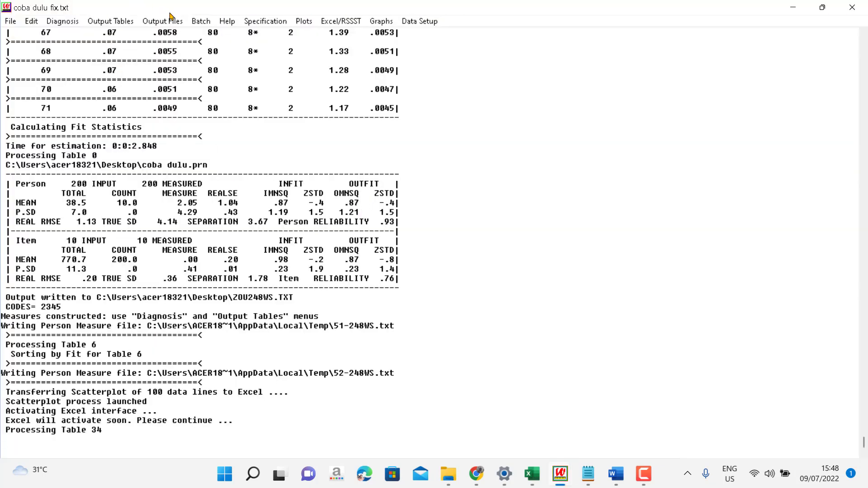
left_click(304, 22)
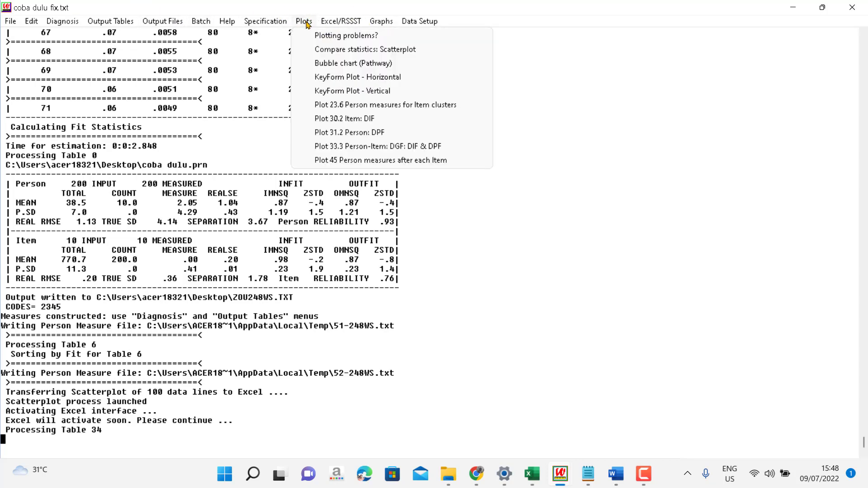
left_click(398, 51)
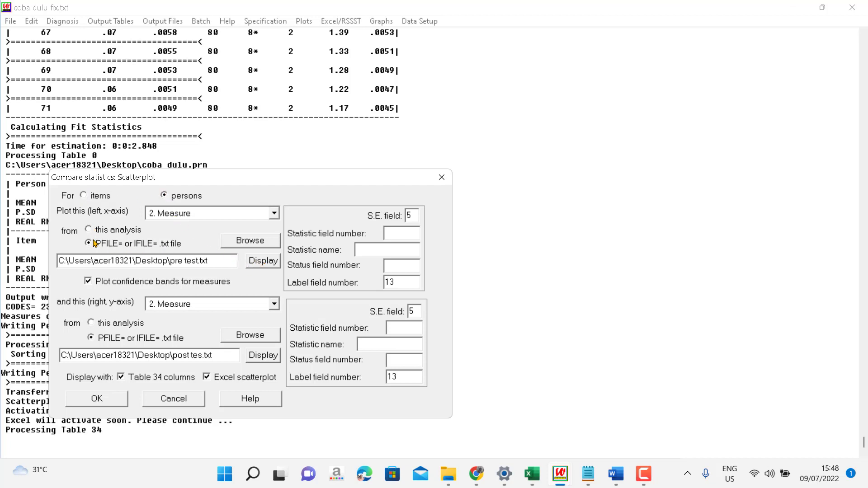
left_click(259, 244)
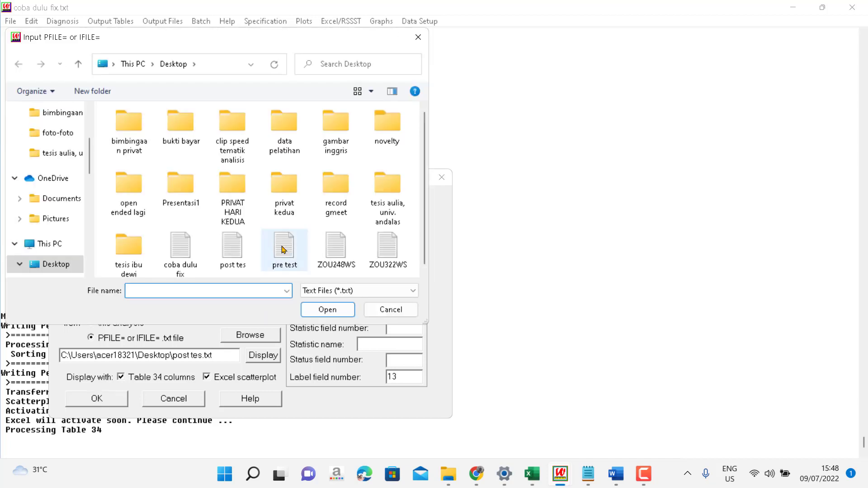
left_click(289, 261)
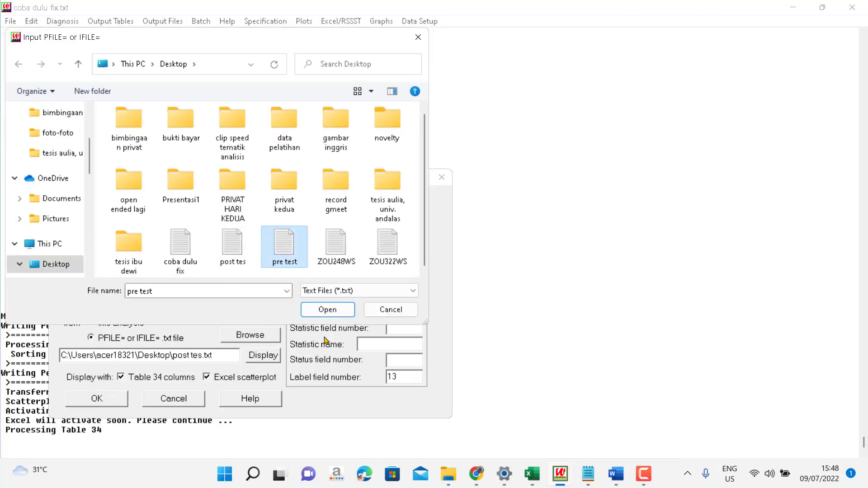
left_click(326, 310)
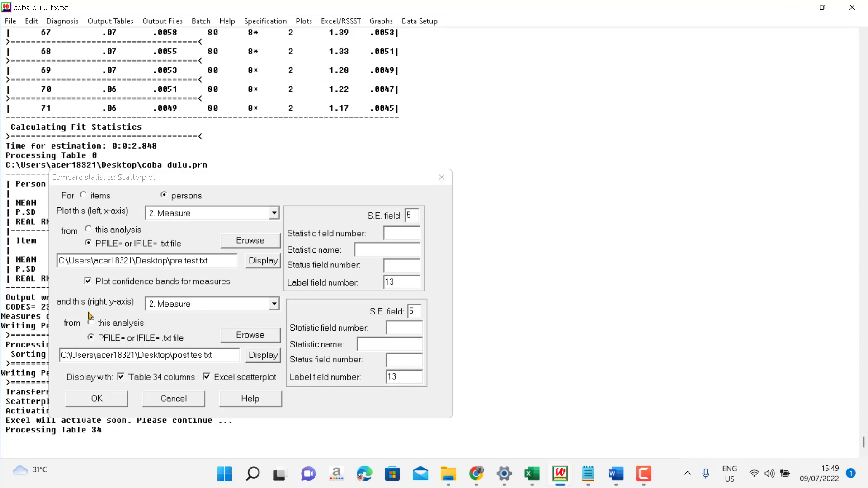
- Set the y-axis source to a PFILE= text file and load post tes.txt from the Desktop
left_click(91, 339)
left_click(250, 335)
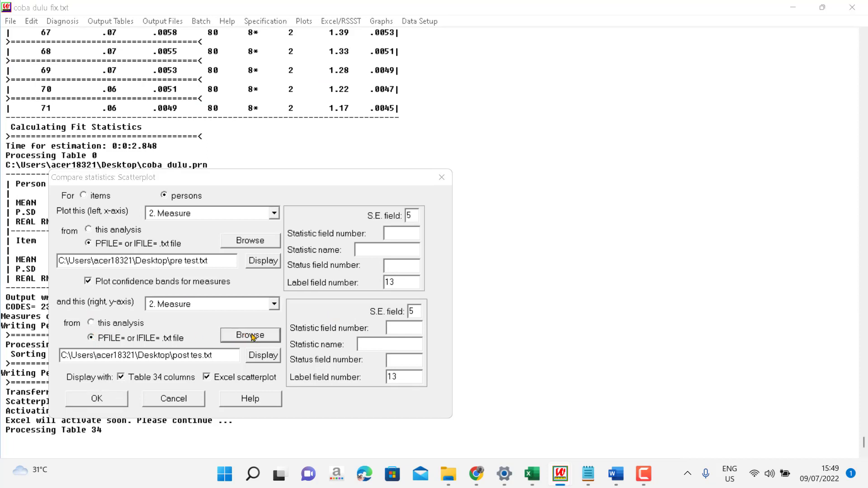
left_click(227, 262)
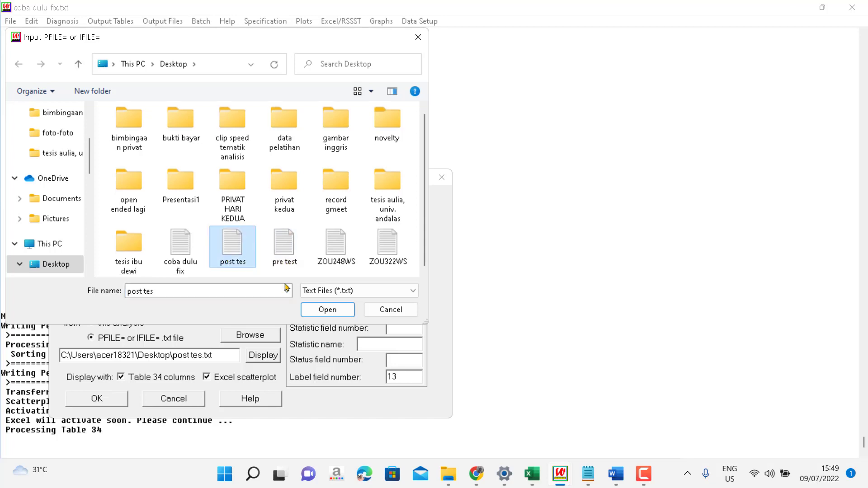
left_click(327, 310)
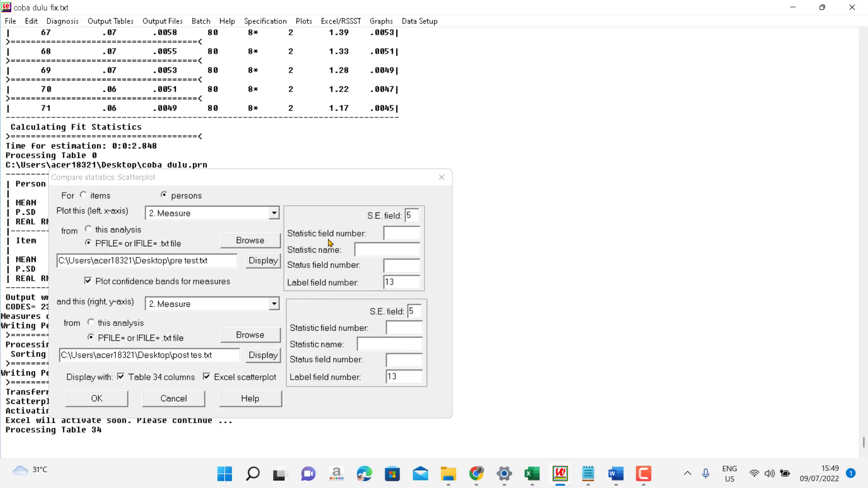
- Display the pre test person file and check that S.E. field 5 matches its MODLSE column, returning to the scatterplot settings
left_click(263, 262)
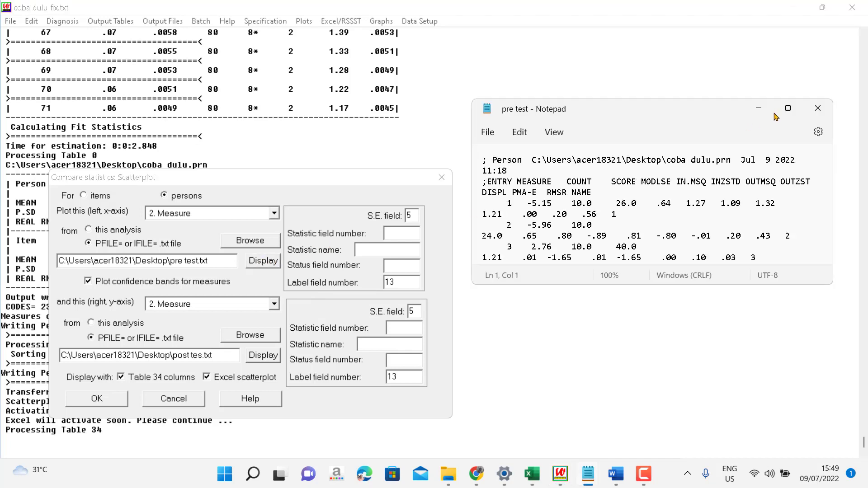
left_click(788, 108)
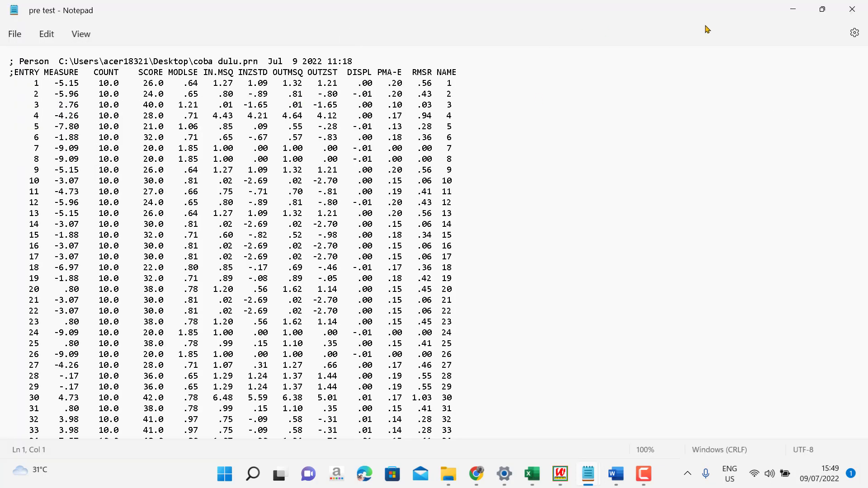
left_click(795, 15)
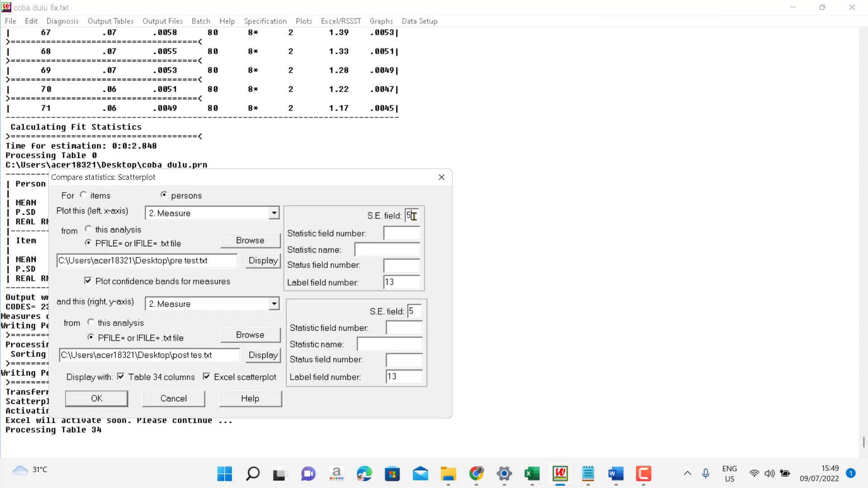
mouse_move(575, 473)
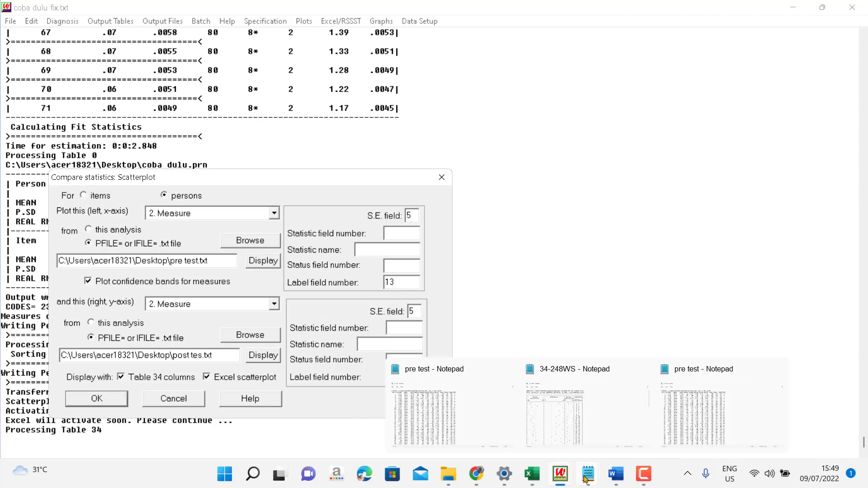
left_click(675, 422)
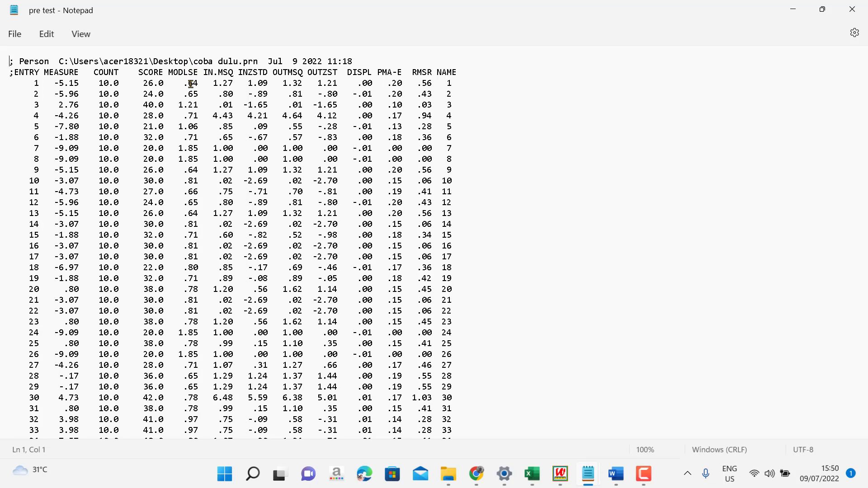
mouse_move(556, 473)
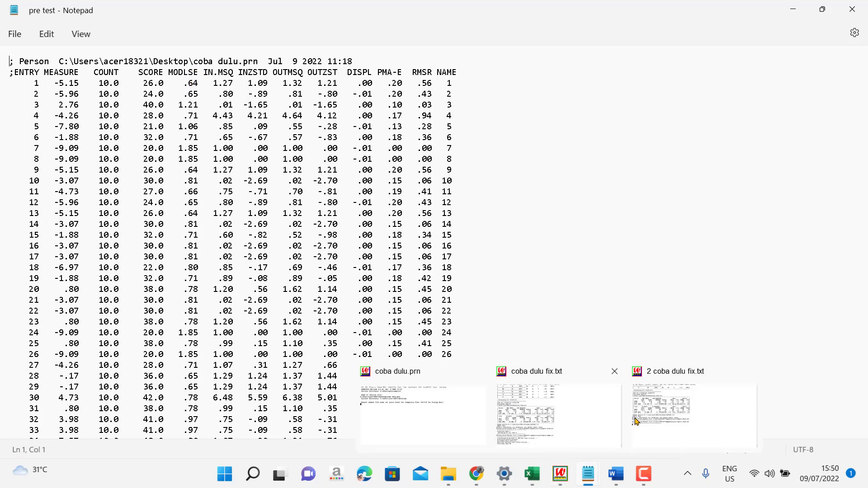
left_click(538, 414)
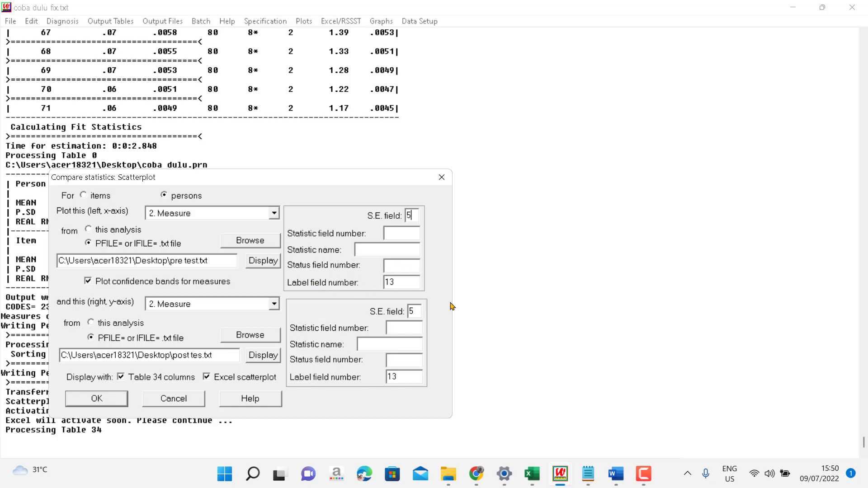
- Check label field number 13 against the NAME column of the pre test person file and return to the scatterplot settings
mouse_move(596, 477)
left_click(711, 418)
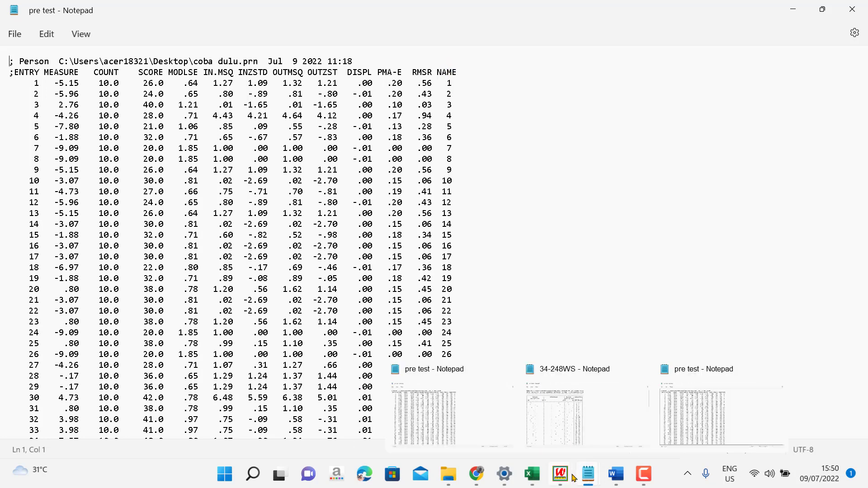
left_click(531, 416)
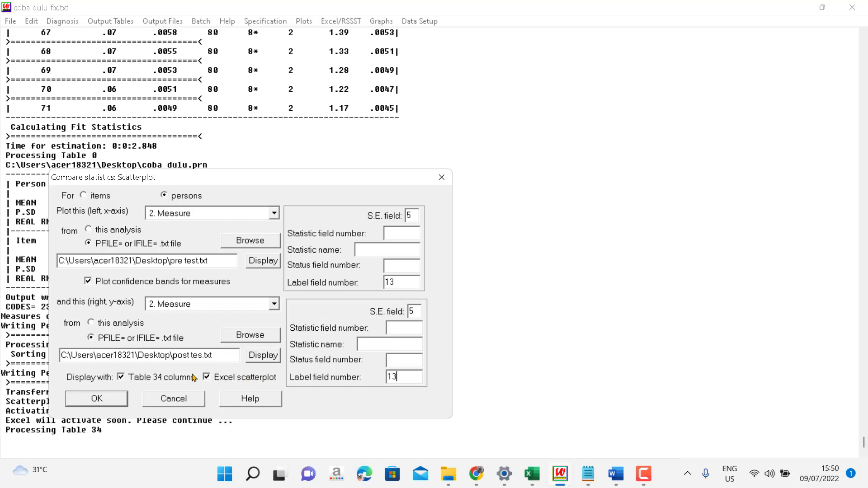
- Generate the pre/post scatterplot with data points labelled by entry plus label, and view the Table 34 comparison
left_click(102, 400)
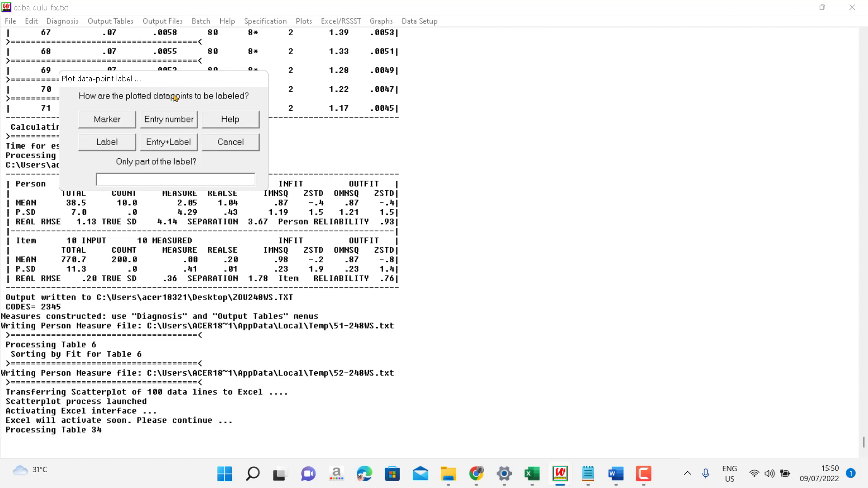
left_click(170, 143)
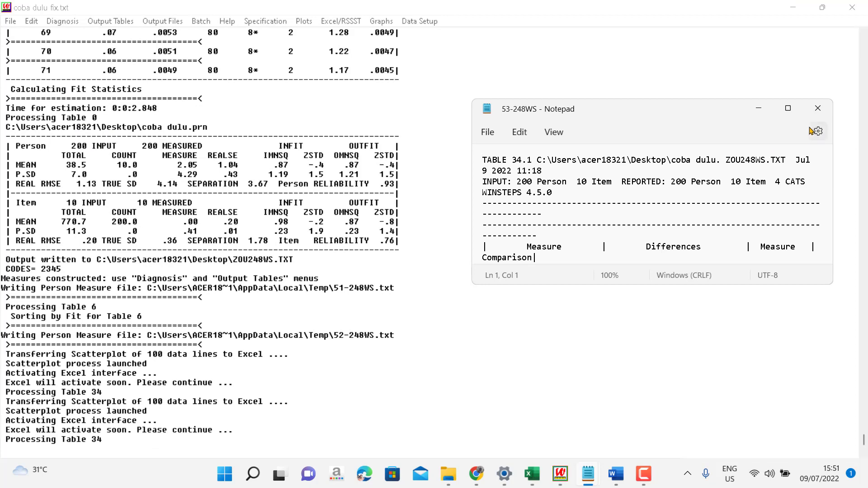
left_click(796, 115)
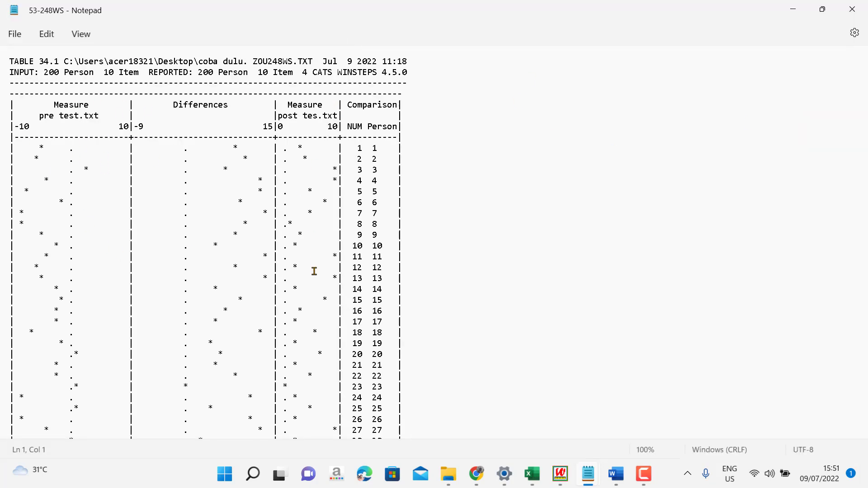
left_click(794, 10)
- Switch to Excel to examine the Z01248WS scatterplot at full size, and close both it and the 53-248WS table
mouse_move(538, 479)
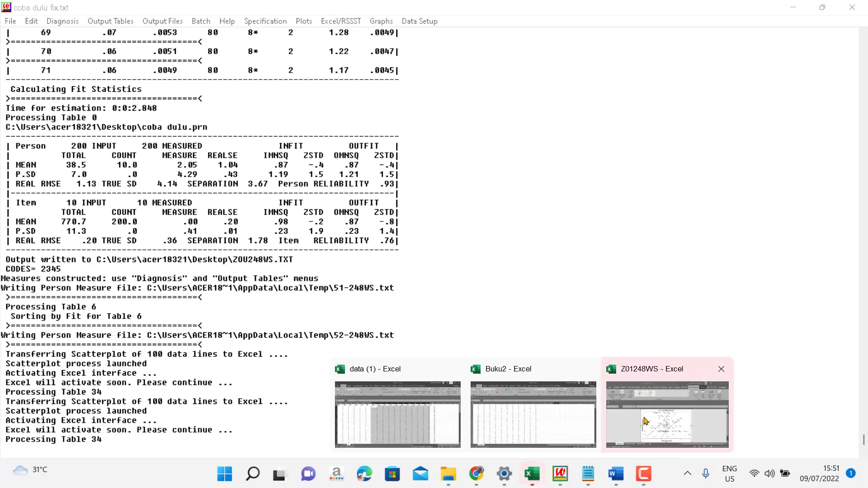
left_click(645, 422)
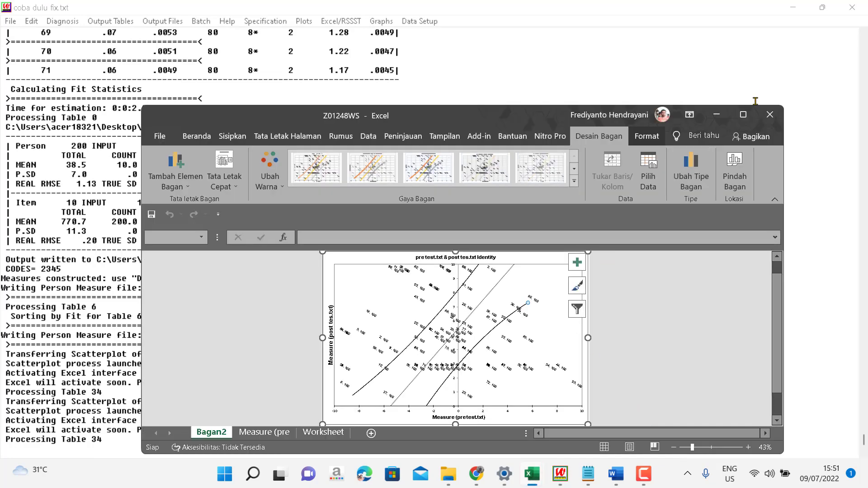
left_click(745, 116)
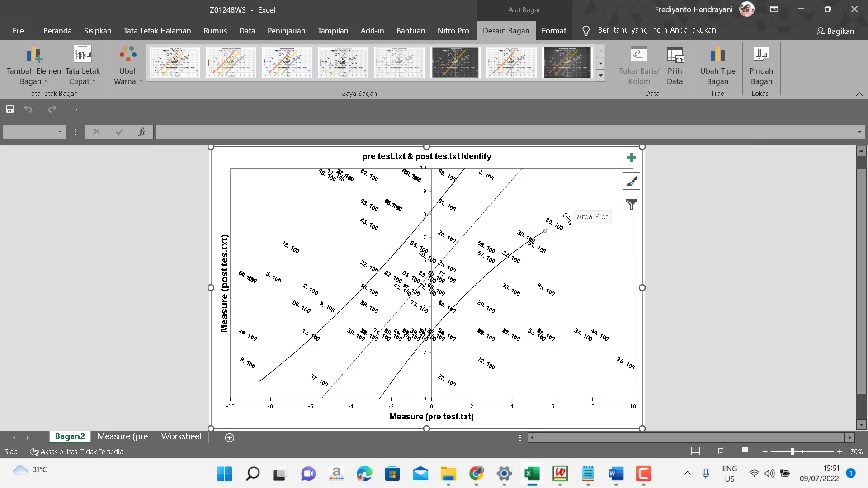
left_click(858, 15)
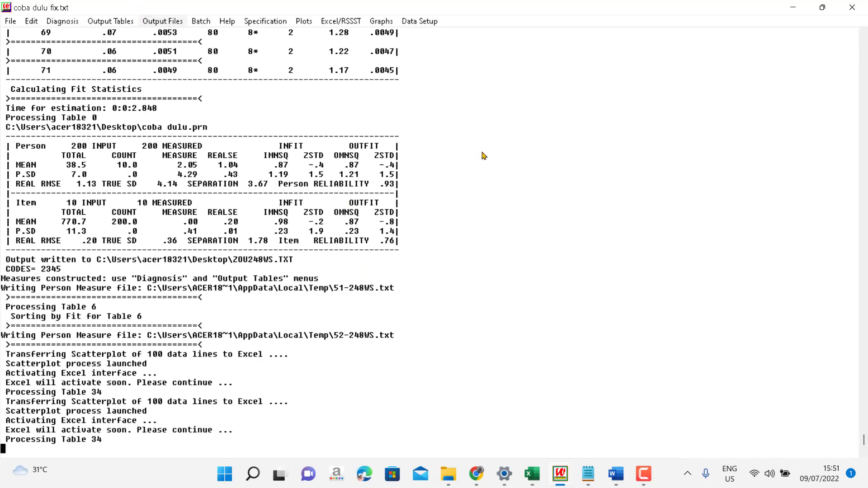
mouse_move(588, 473)
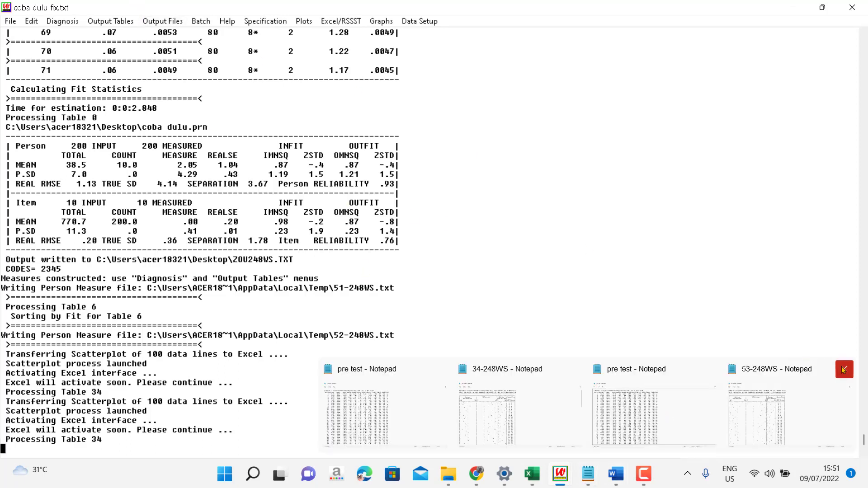
left_click(844, 370)
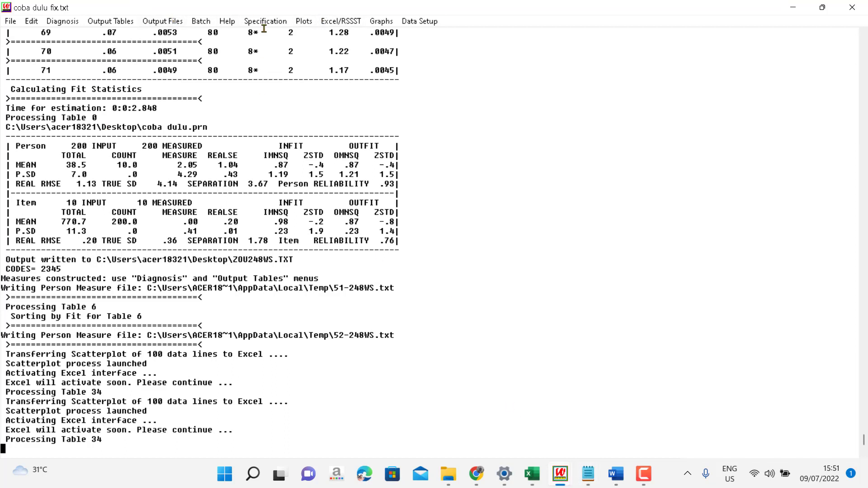
- Rerun the Compare statistics Scatterplot with the same person files, labelling data points by entry number, and enlarge the Table 34 output
left_click(304, 21)
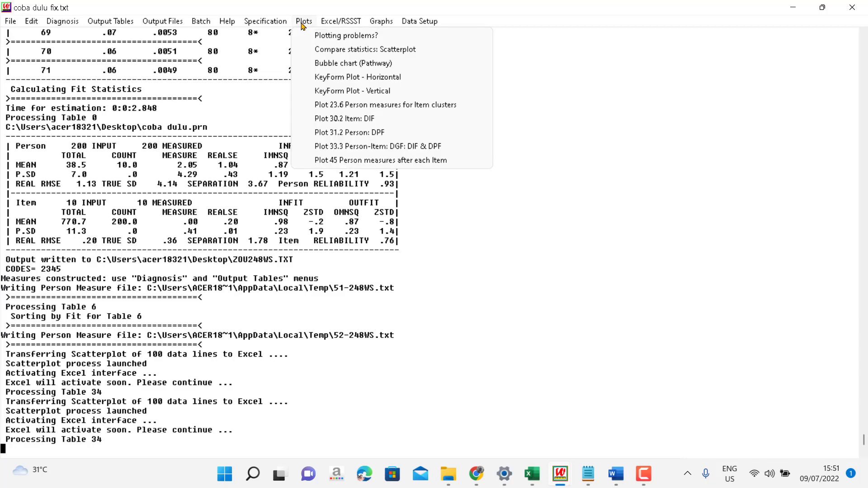
left_click(335, 51)
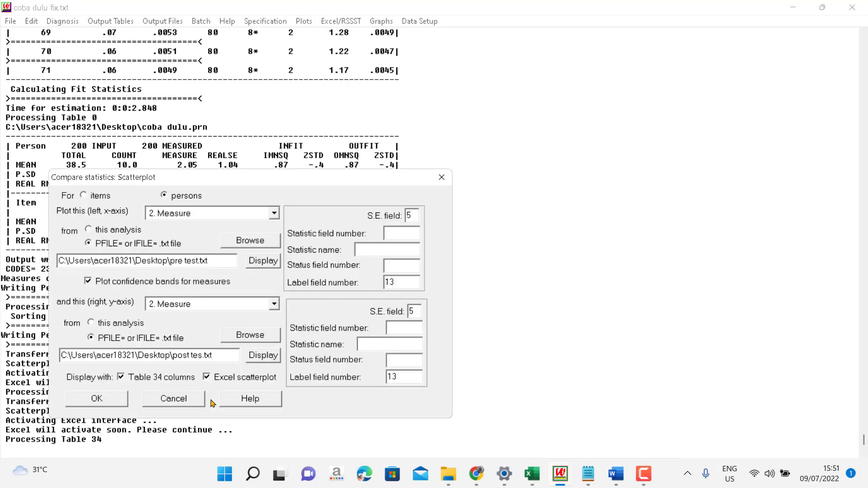
left_click(102, 404)
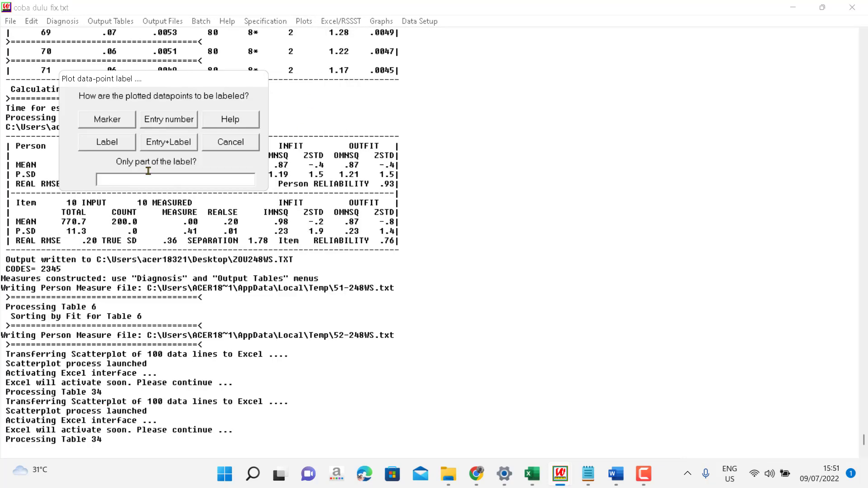
left_click(164, 121)
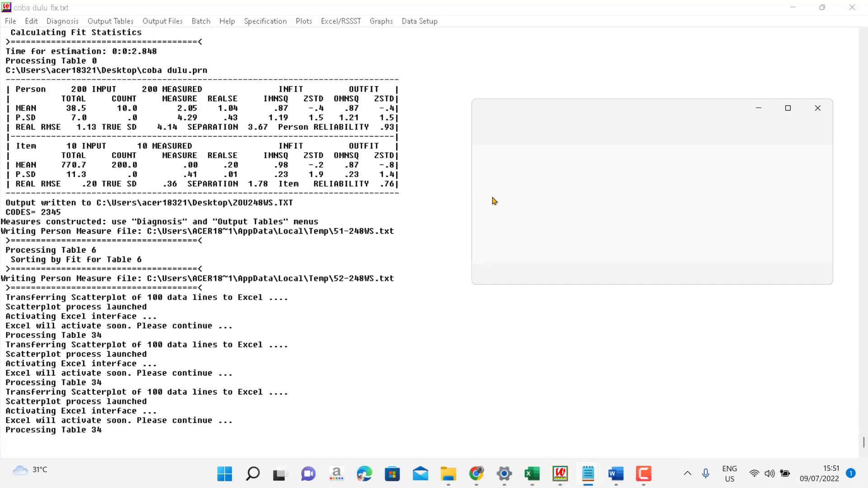
left_click(787, 108)
- Switch to the Z02248WS scatterplot in Excel, maximize it, and apply the first chart style
mouse_move(535, 477)
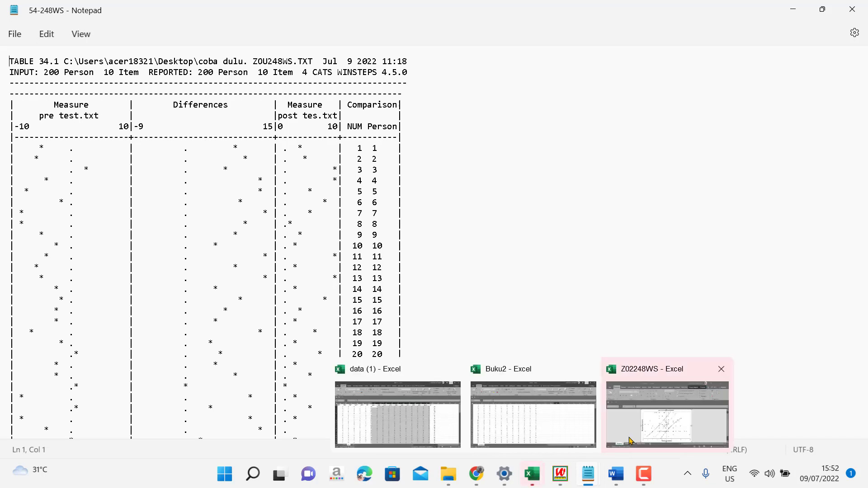
left_click(630, 440)
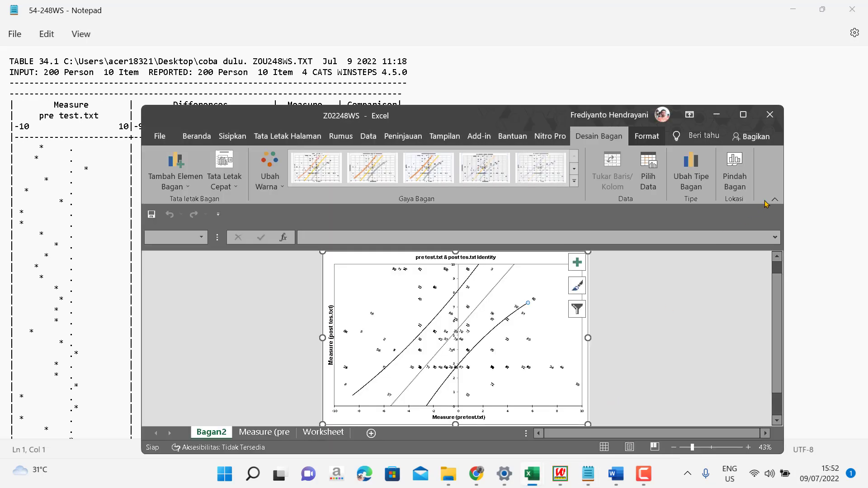
left_click(743, 114)
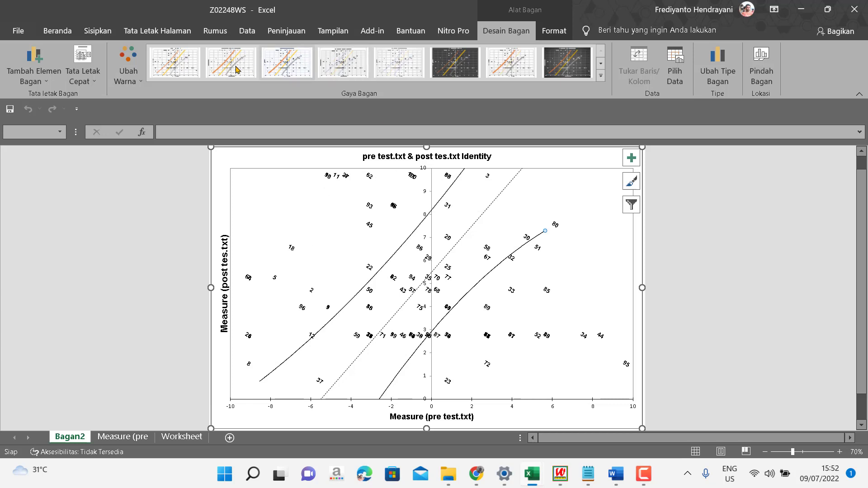
left_click(166, 63)
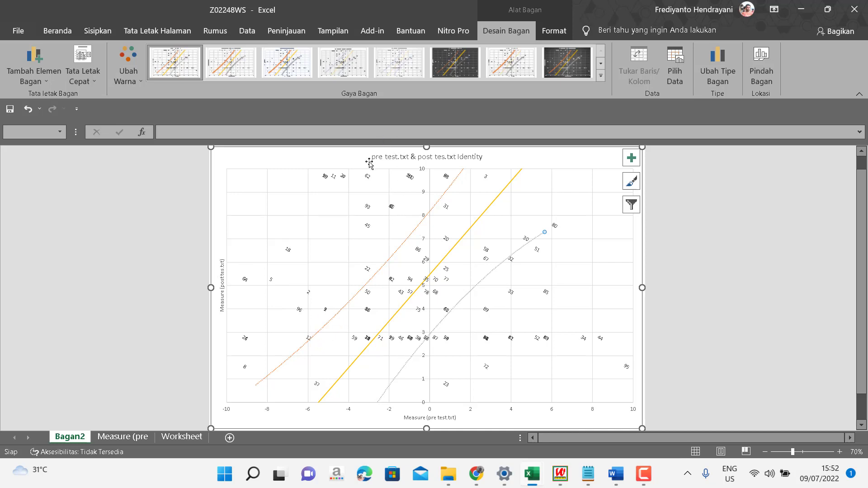
left_click(457, 228)
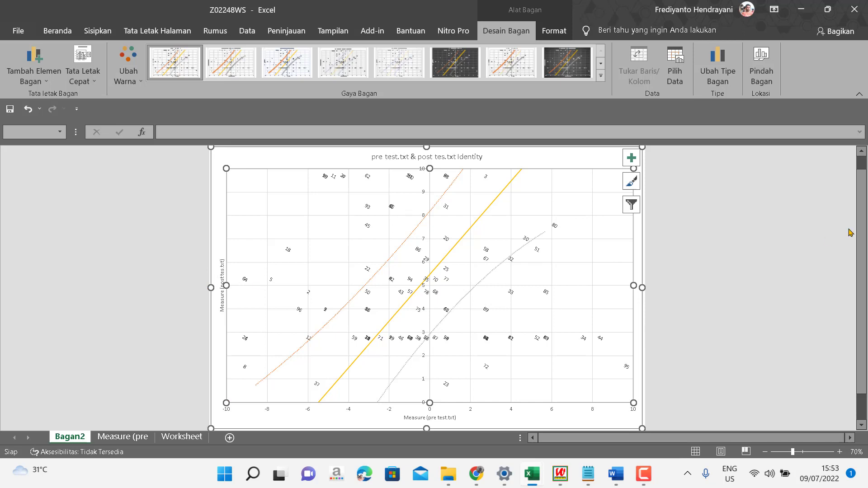
left_click(786, 240)
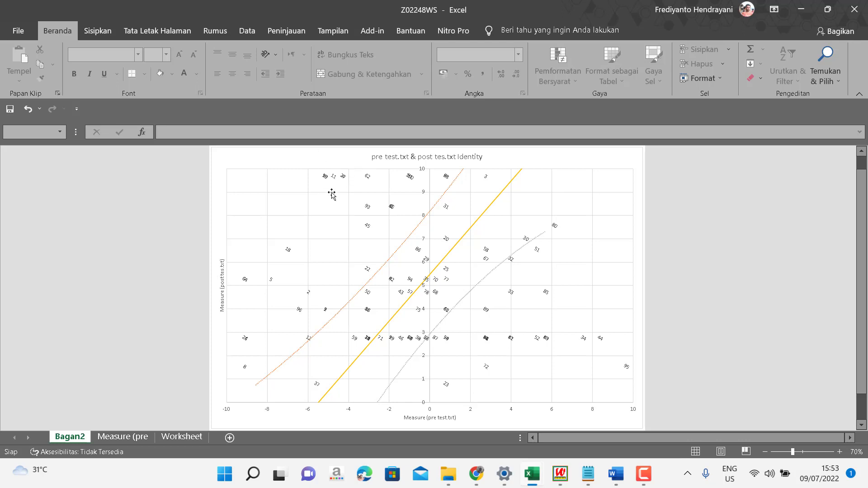
double_click(325, 176)
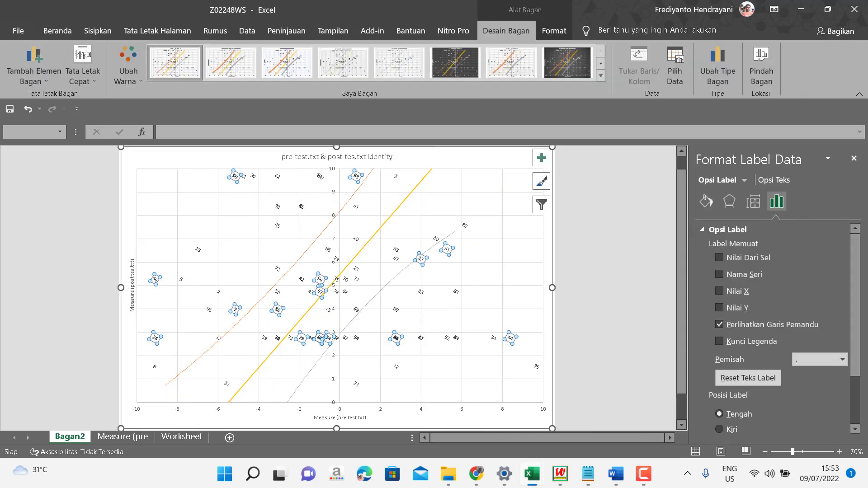
left_click(854, 158)
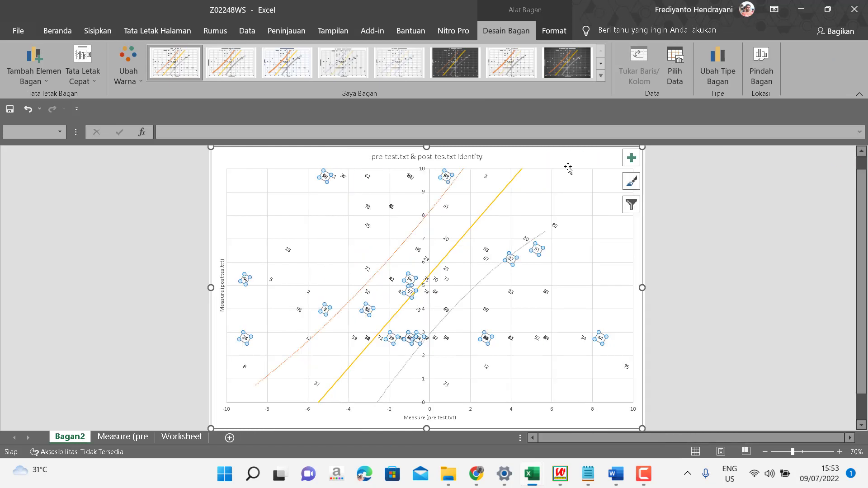
left_click(331, 190)
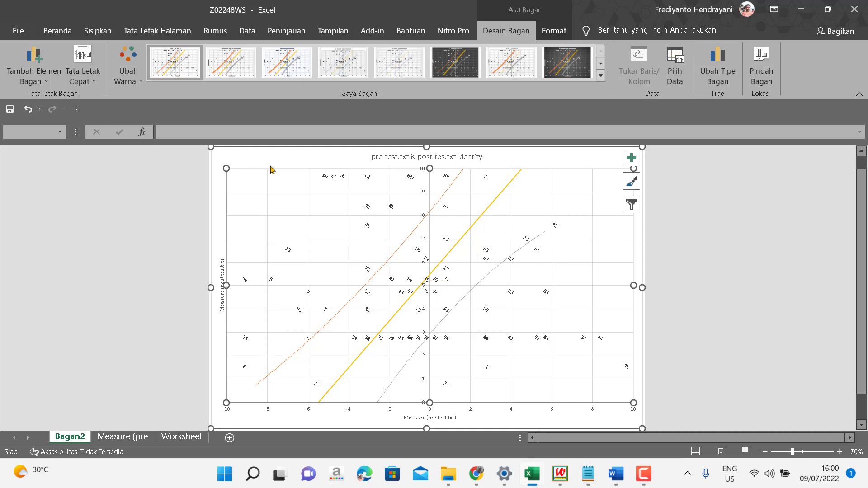
left_click(169, 202)
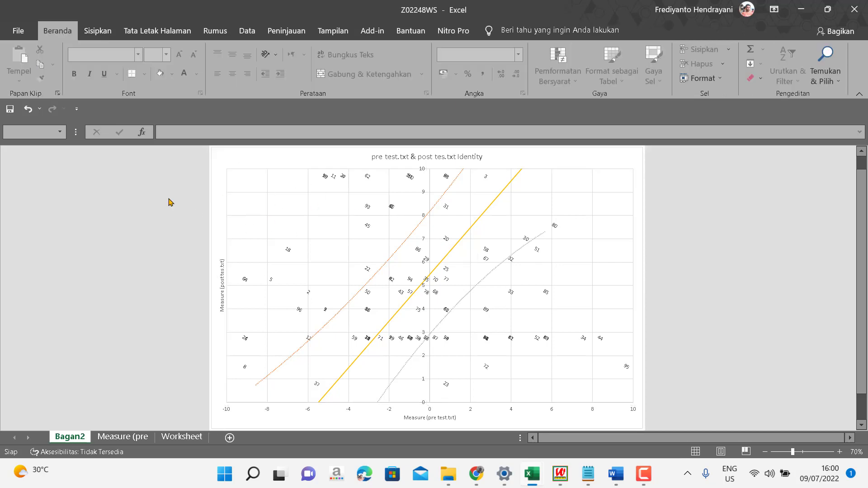